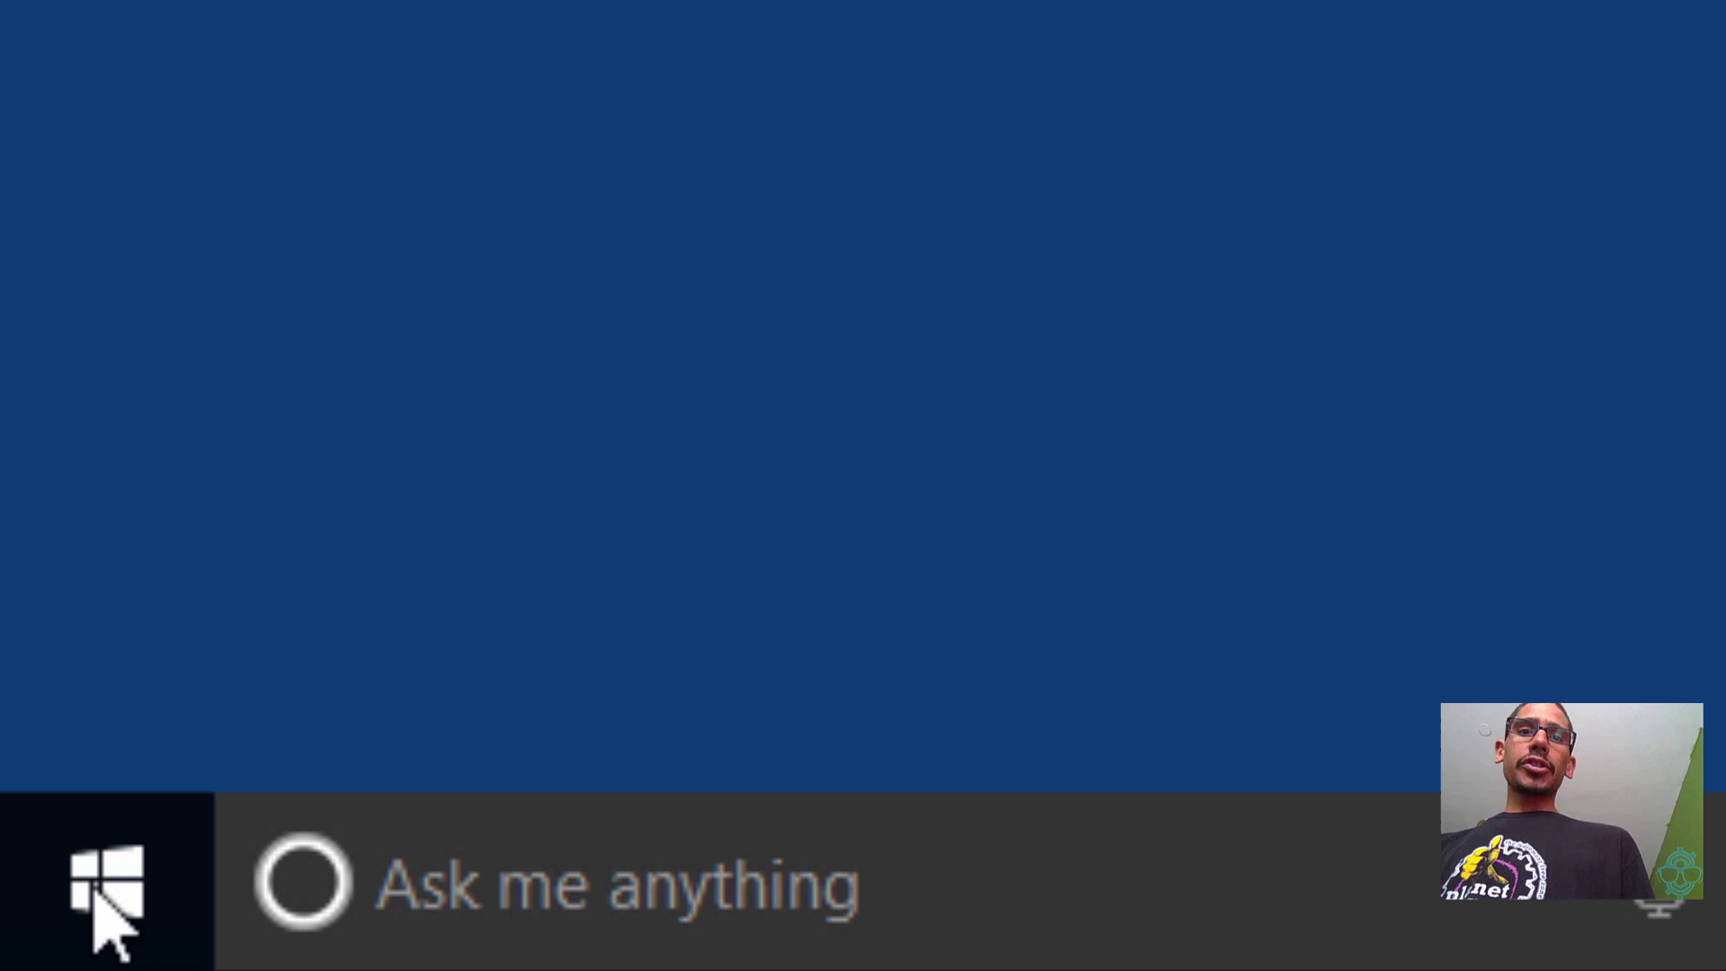
Find Power Options from Start search and open the Balanced plan's settings.
left_click(18, 955)
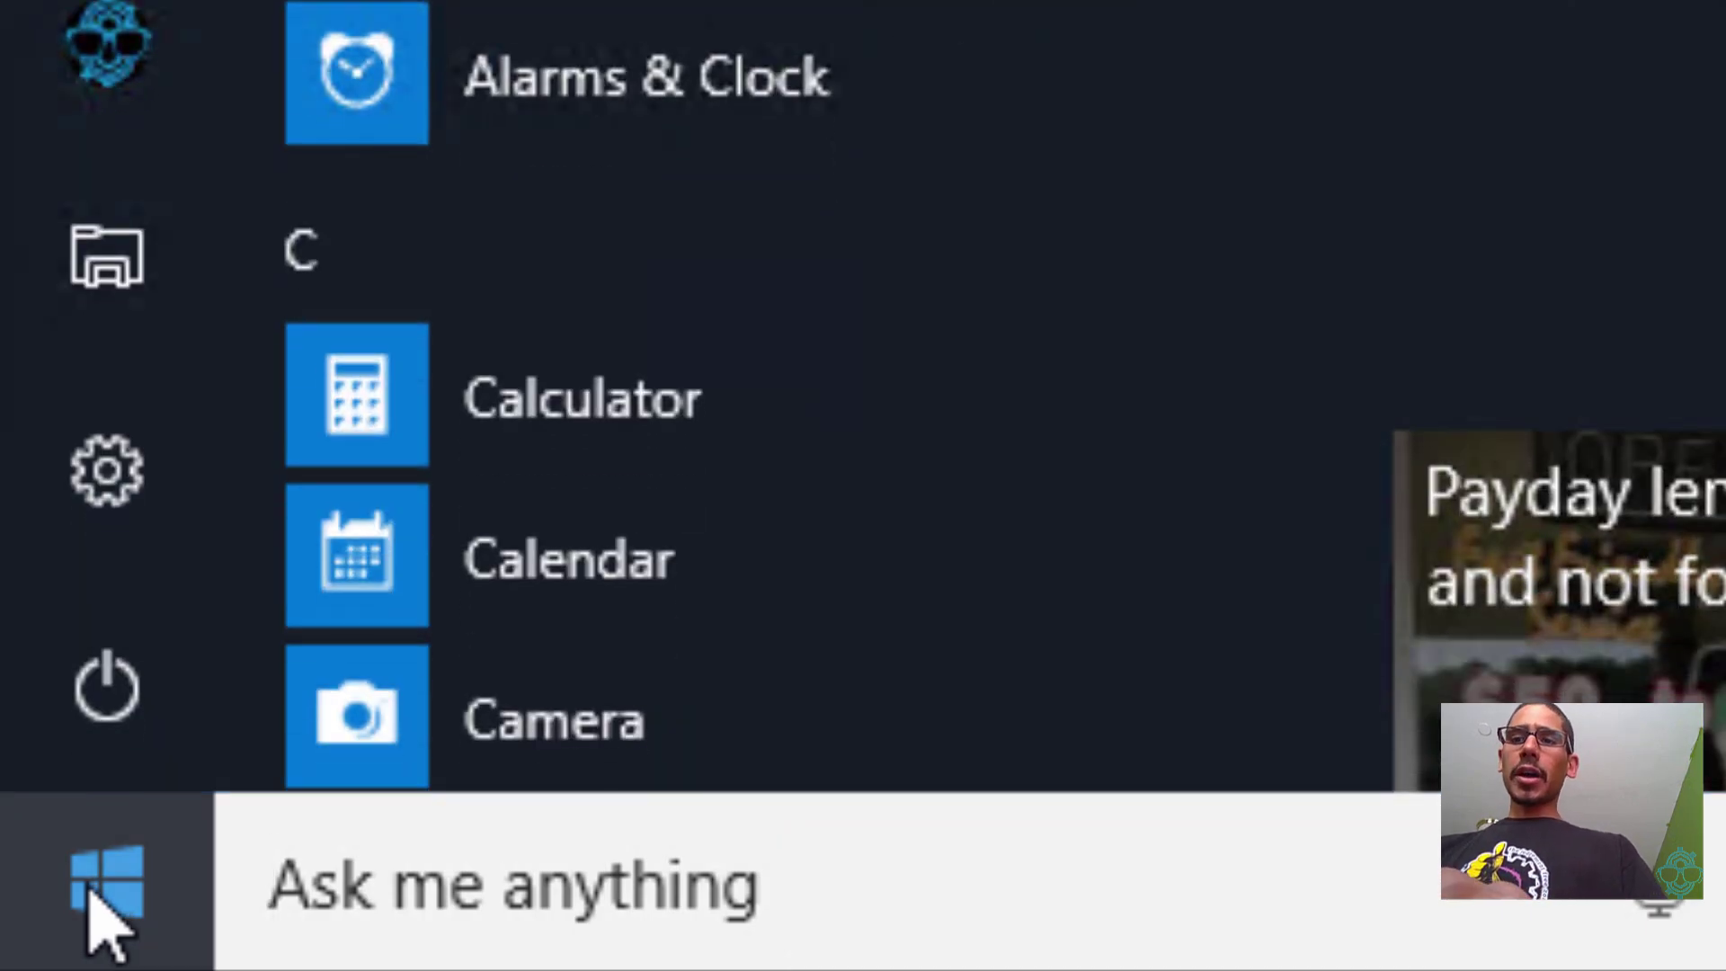
type("power optio")
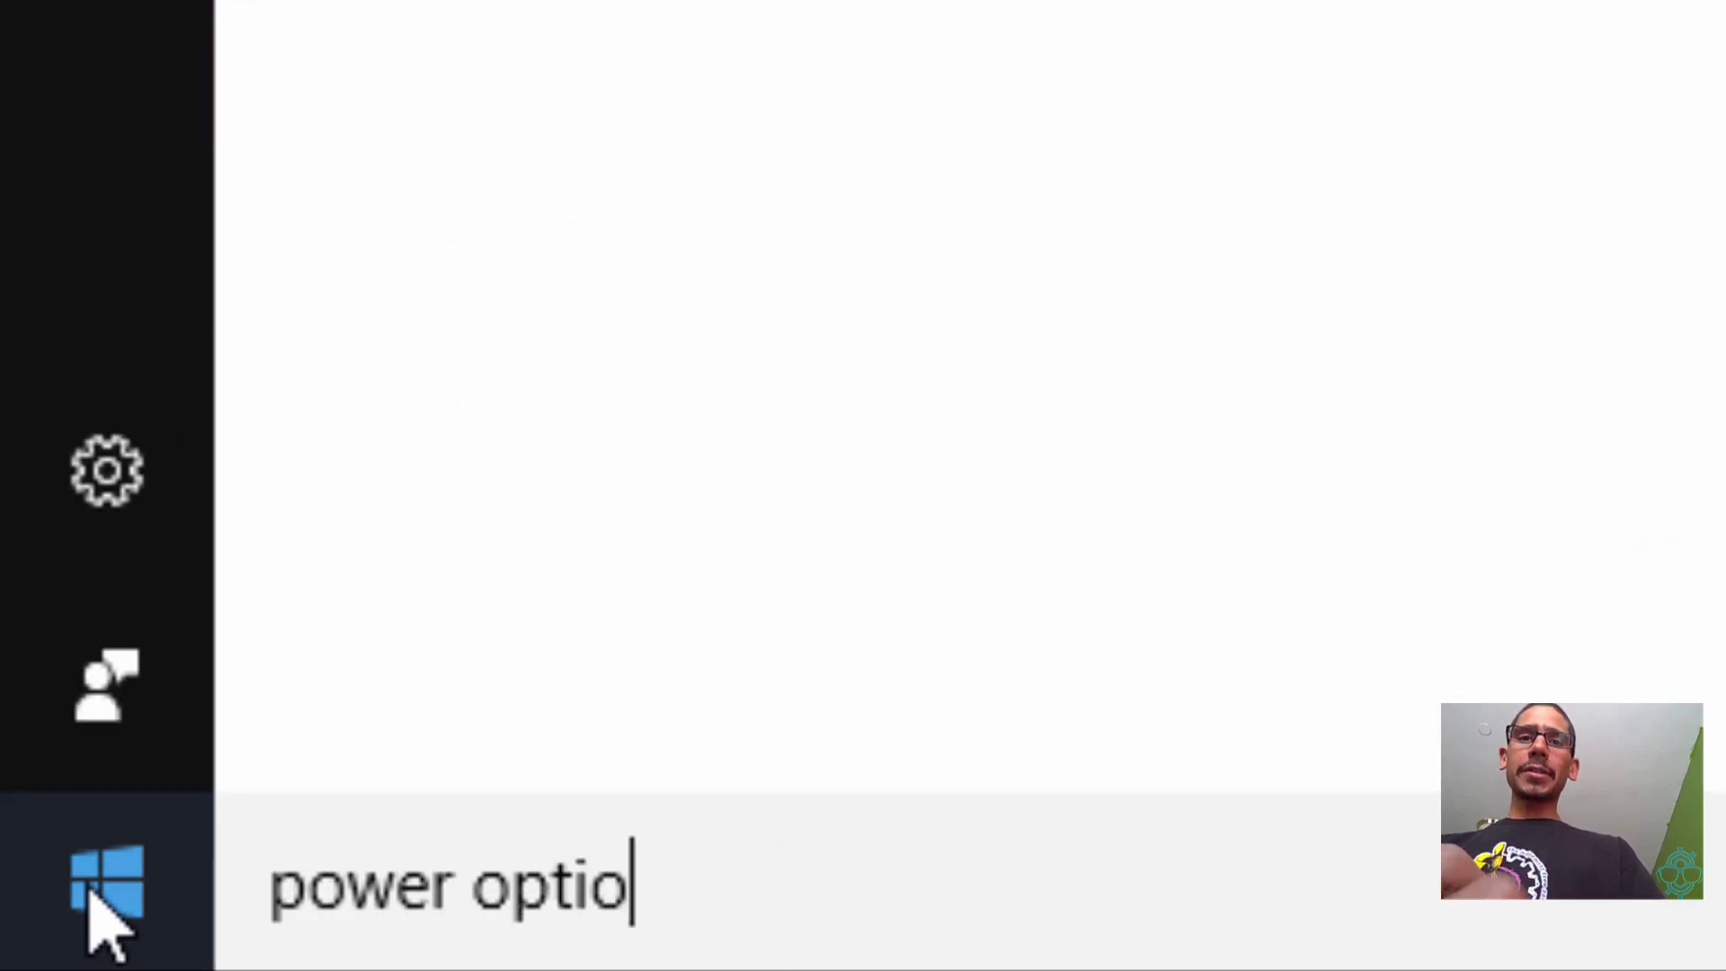
key("Return")
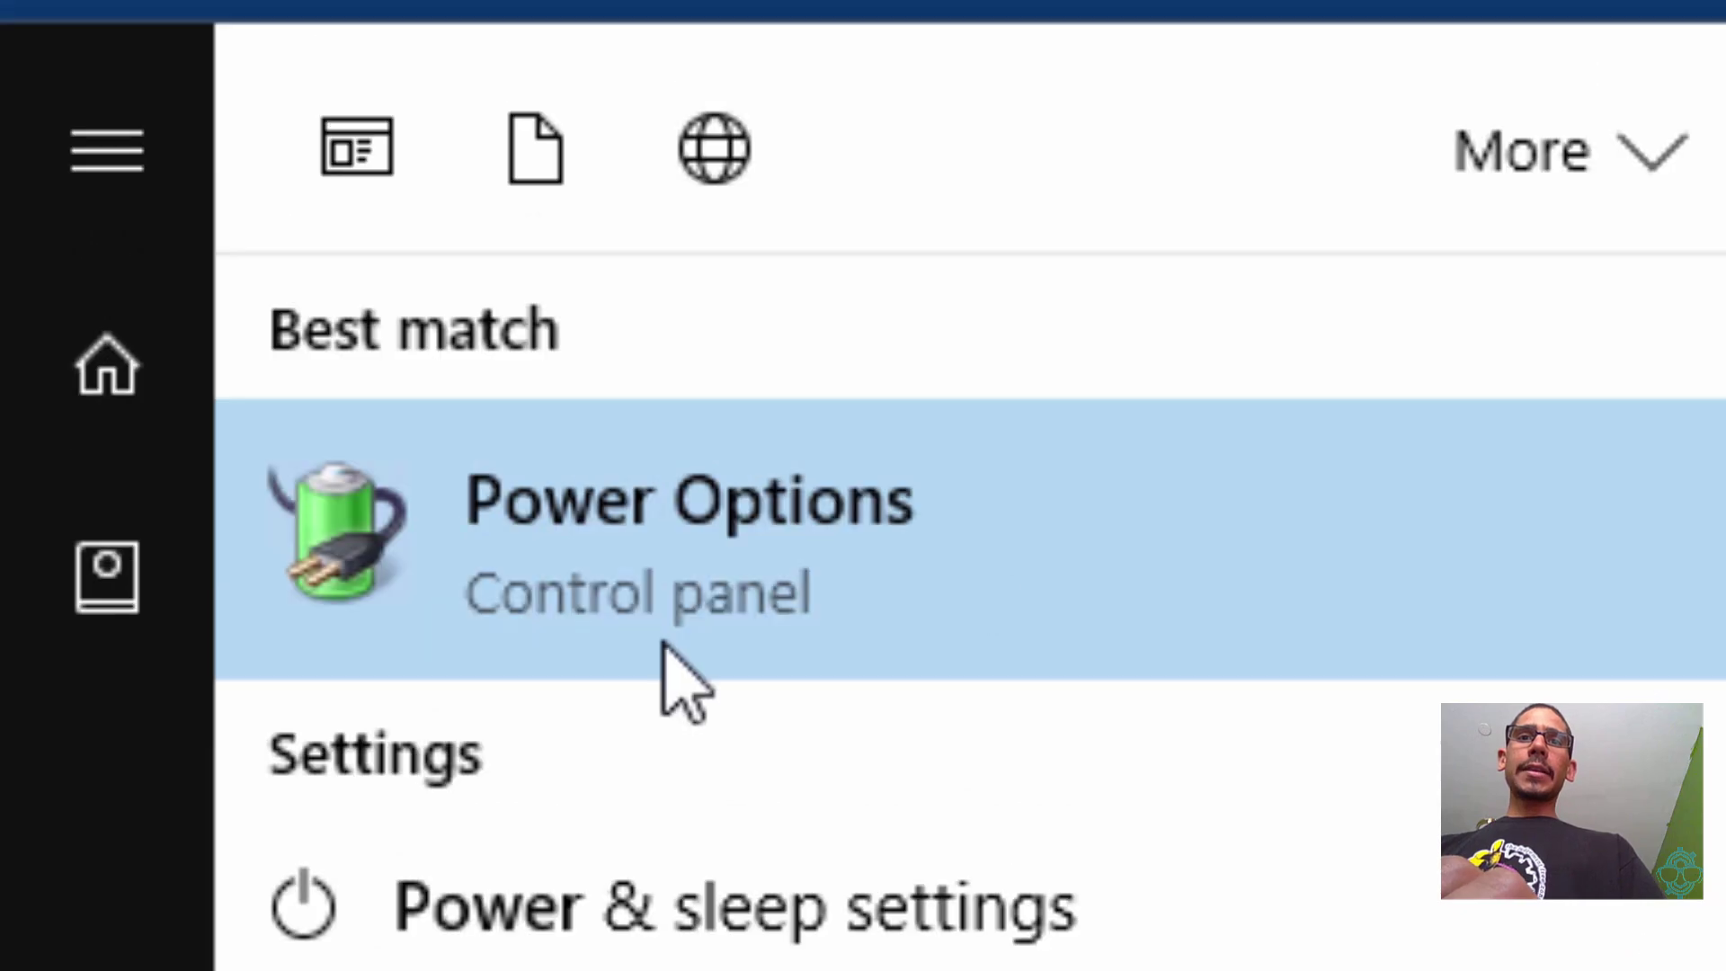
left_click(663, 643)
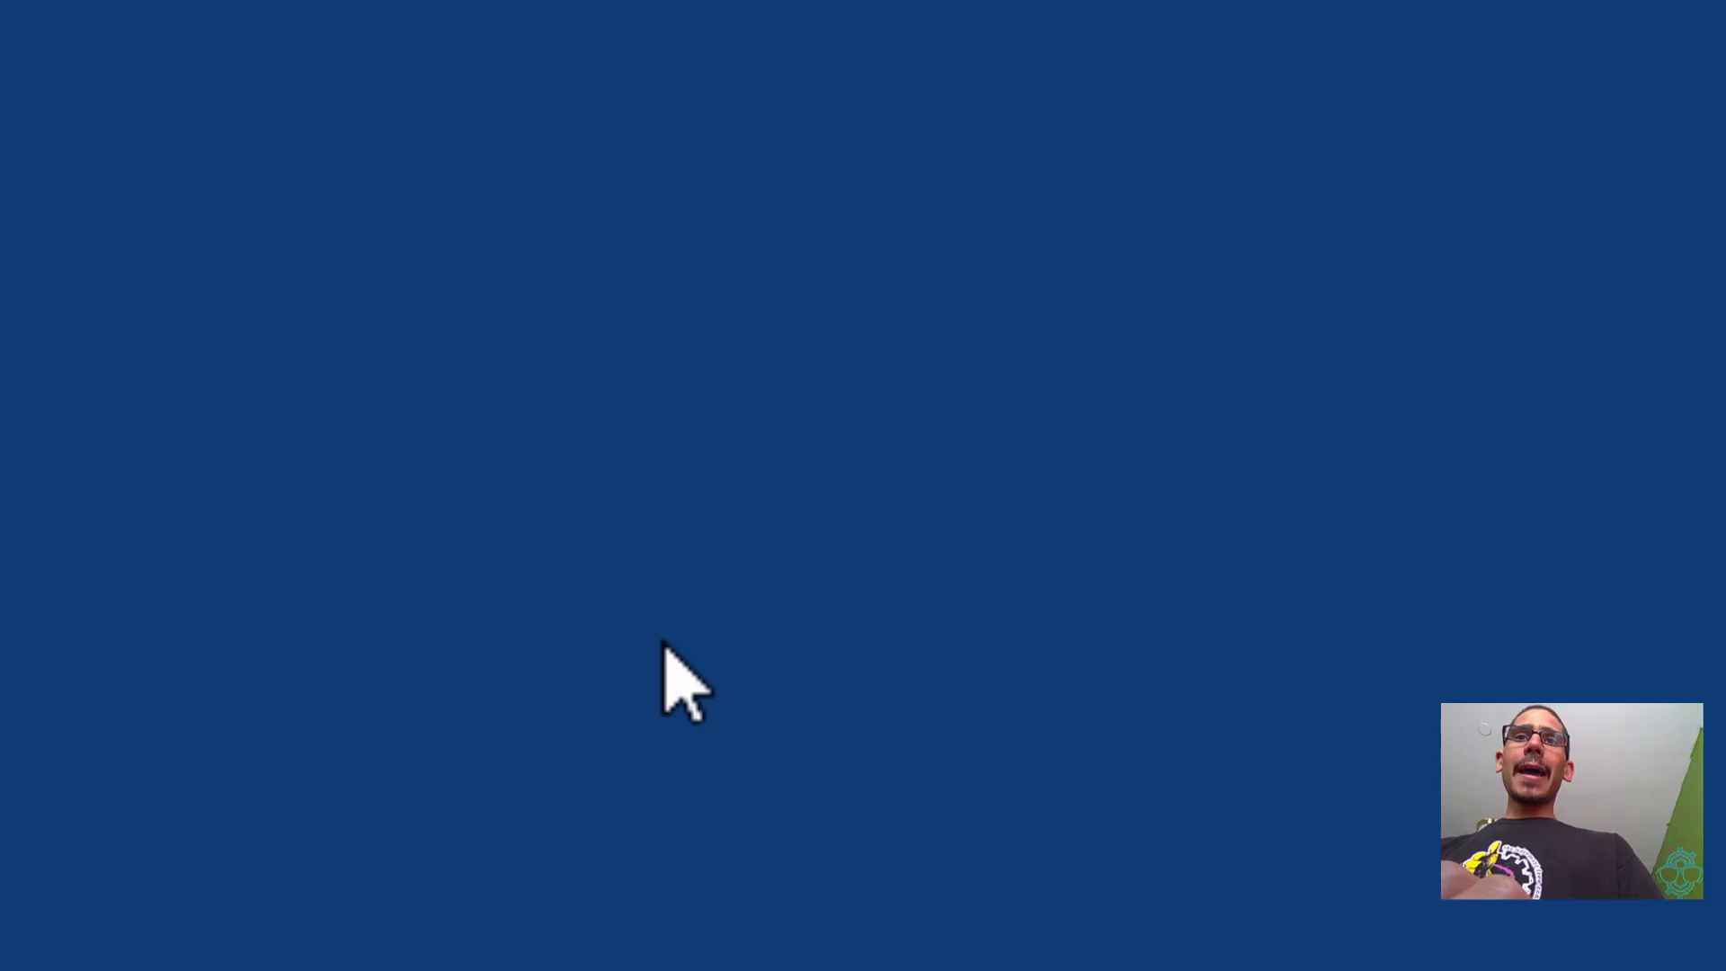
left_click(1349, 381)
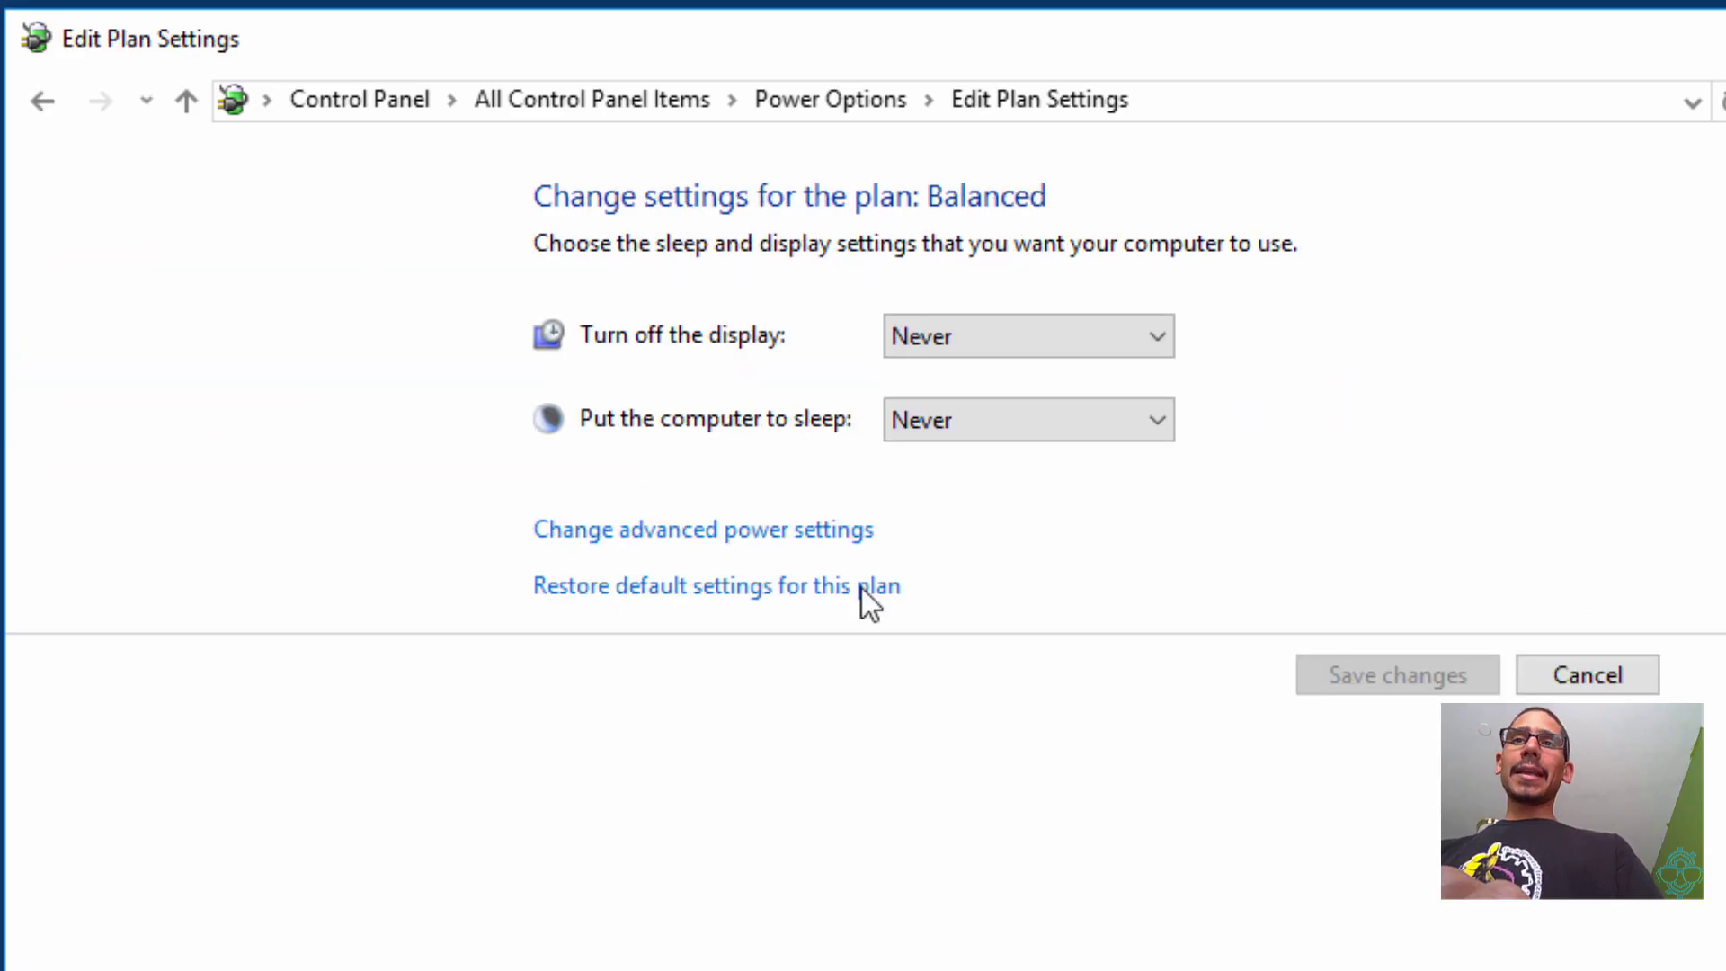
Check that advanced settings list only two Display options, then cancel without saving.
left_click(773, 536)
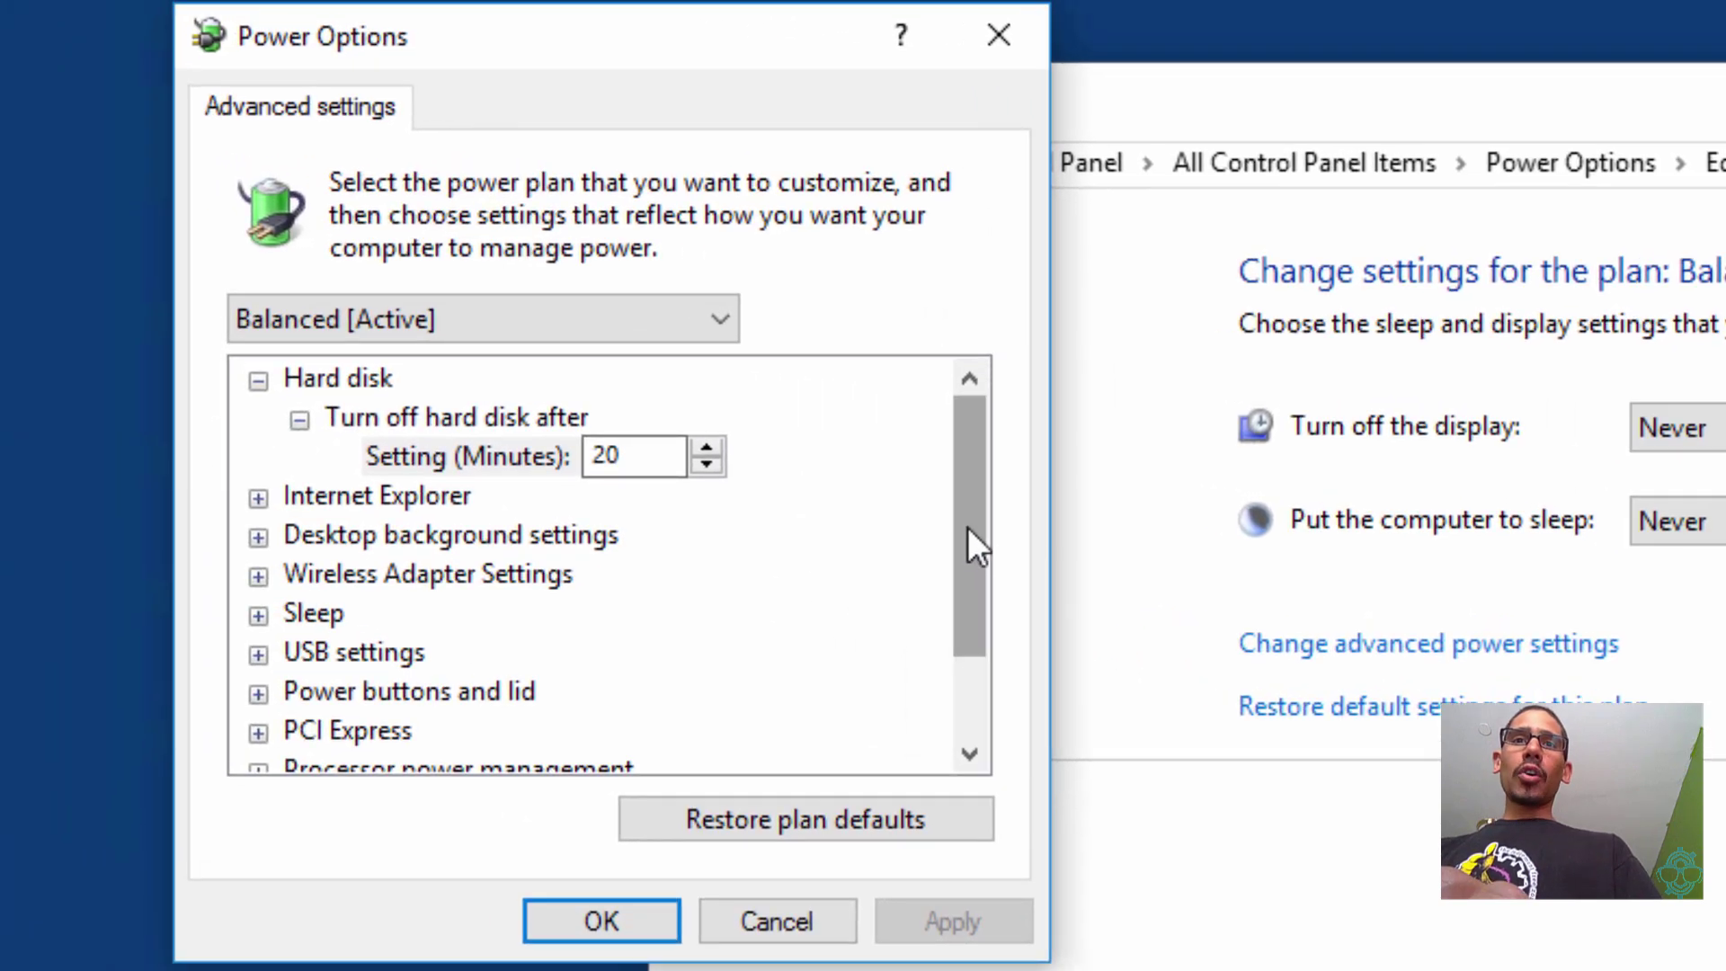
left_click_drag(976, 543, 1009, 731)
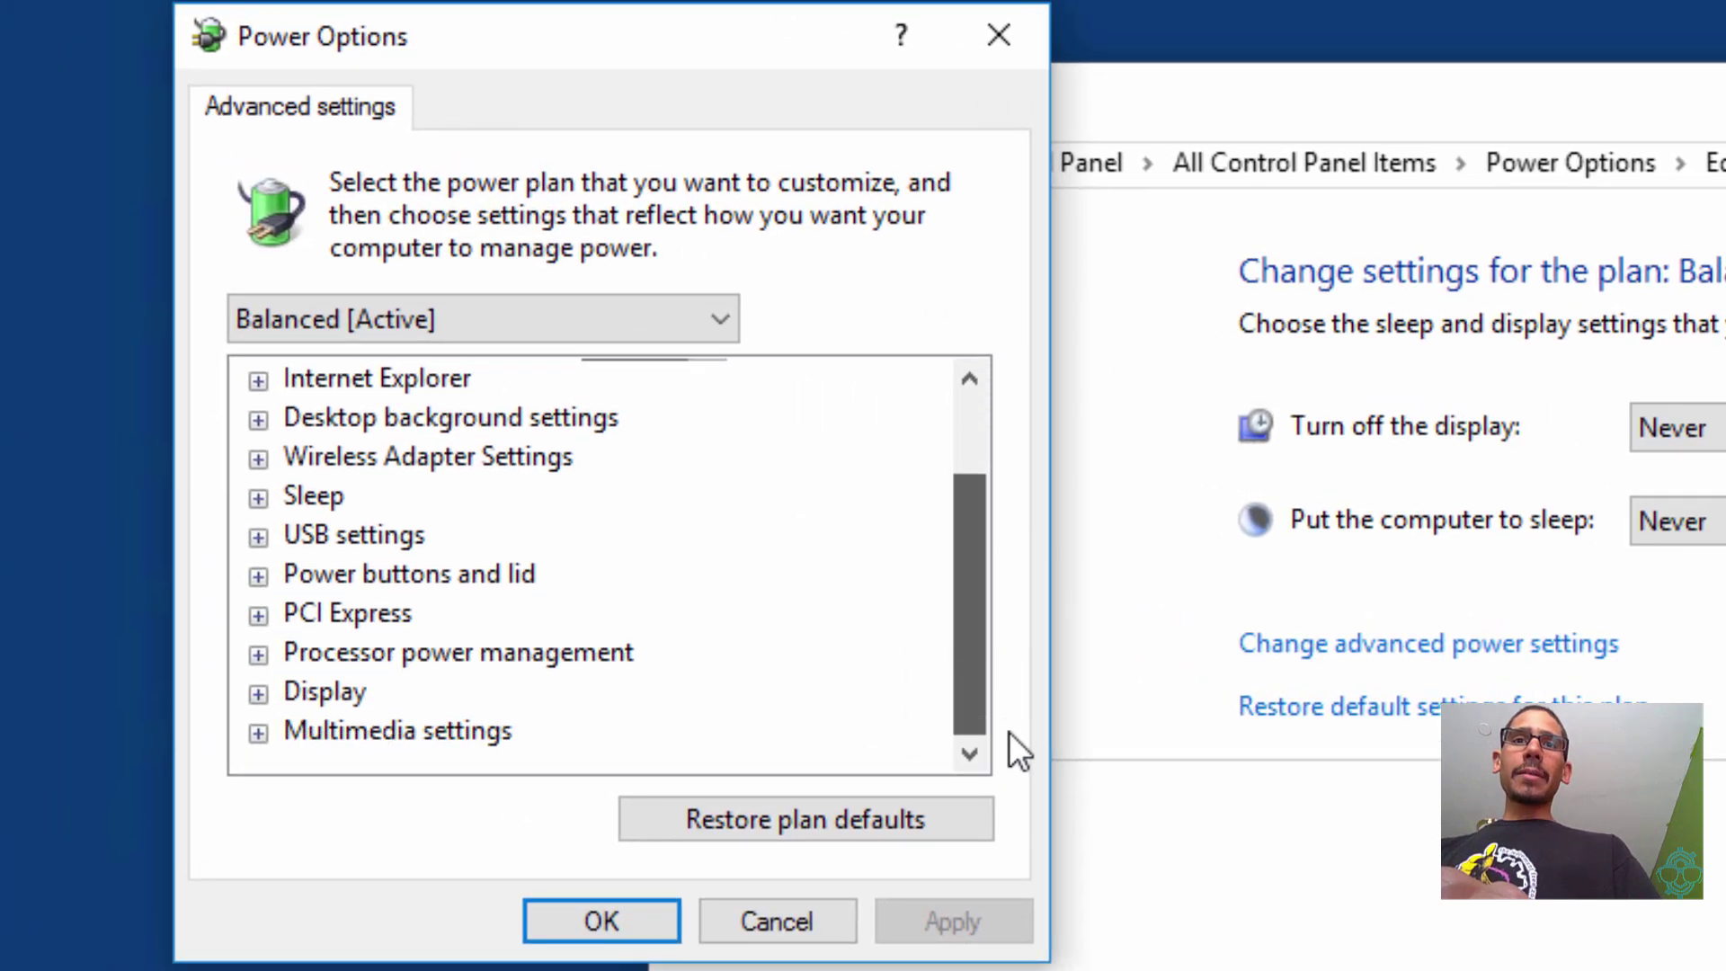
left_click(266, 691)
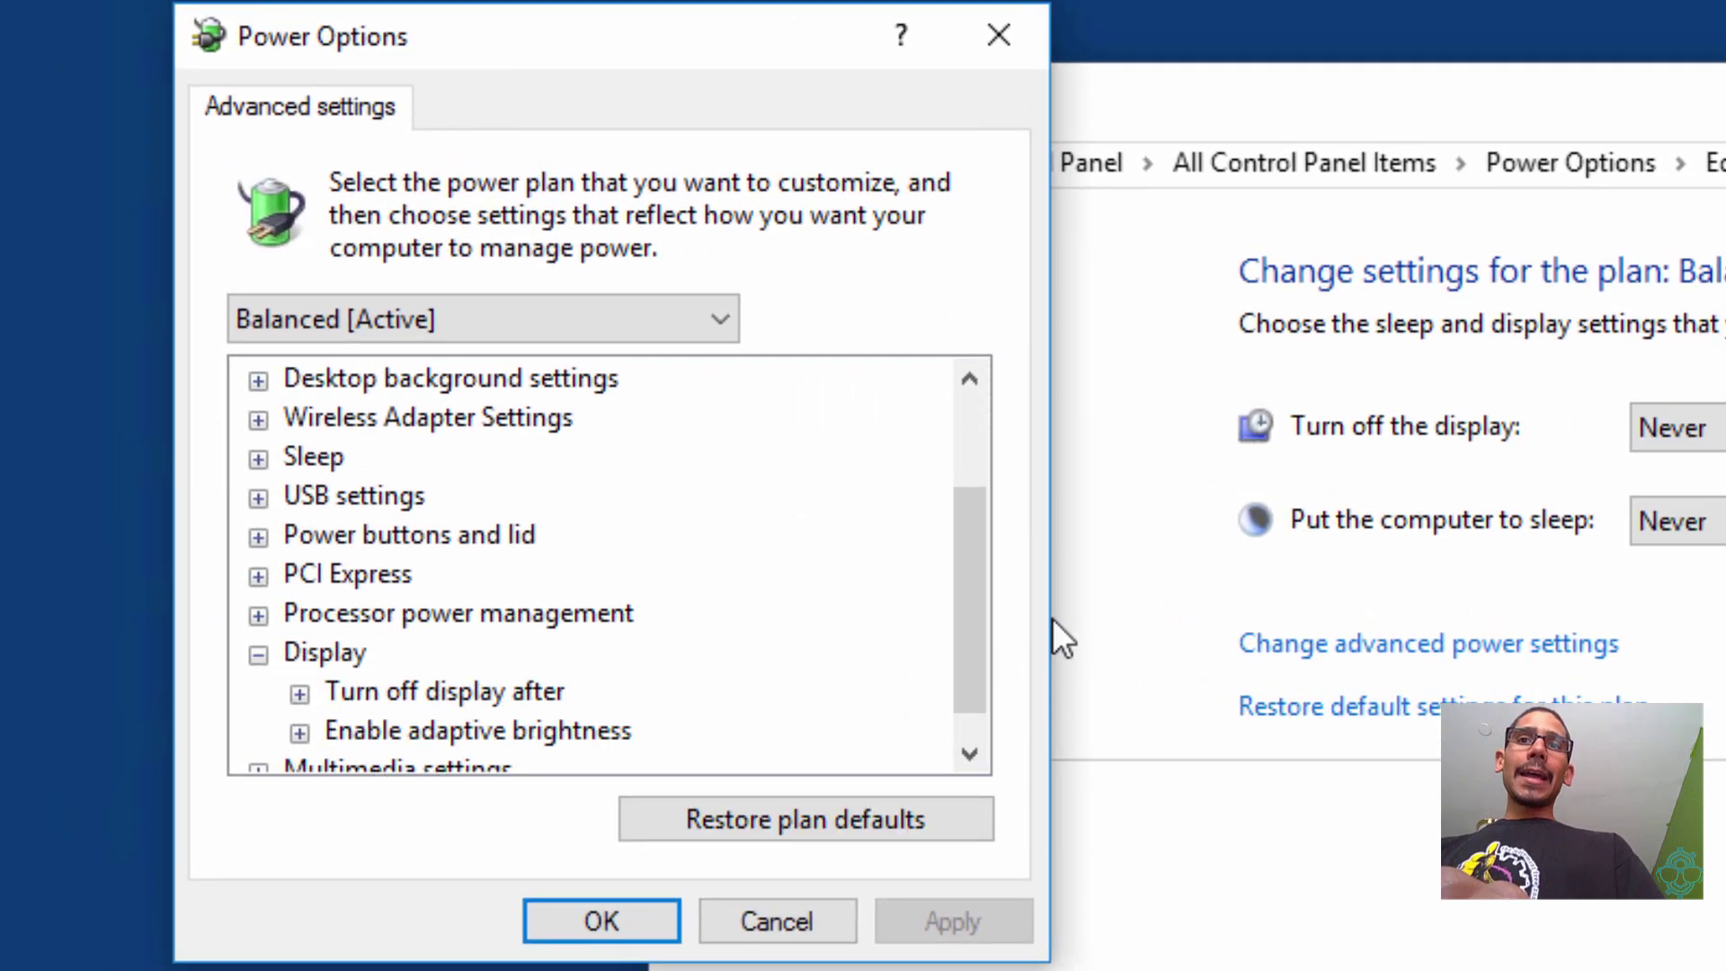
left_click_drag(963, 607, 996, 719)
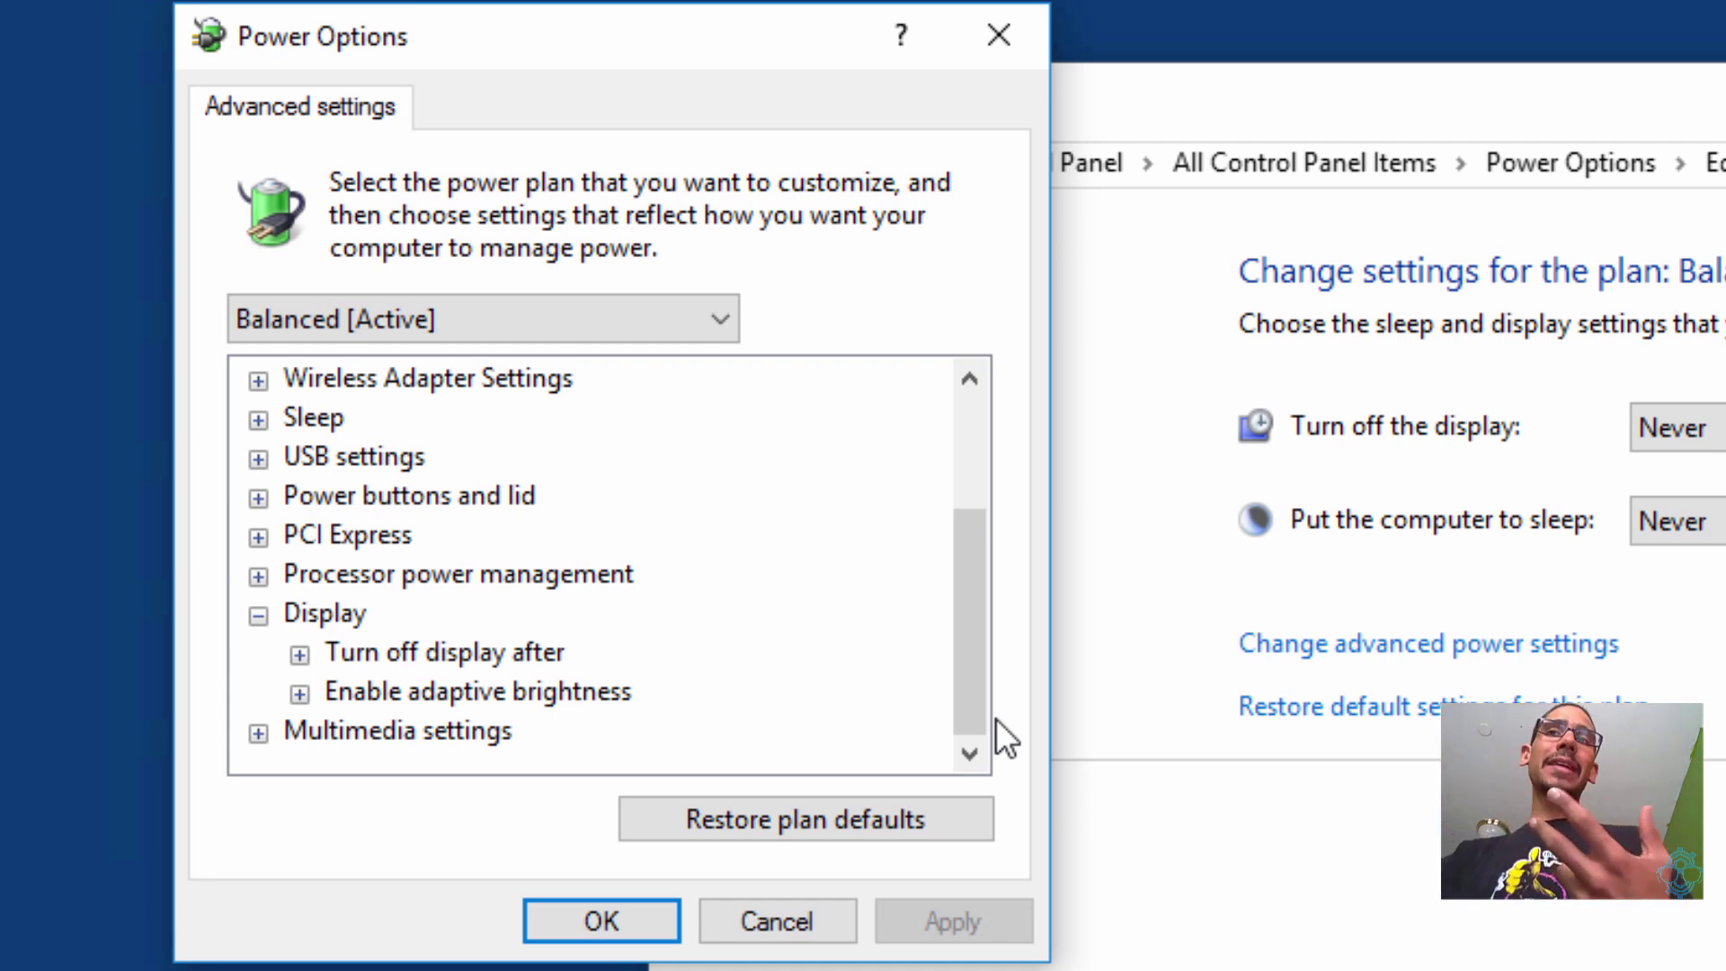
left_click(827, 926)
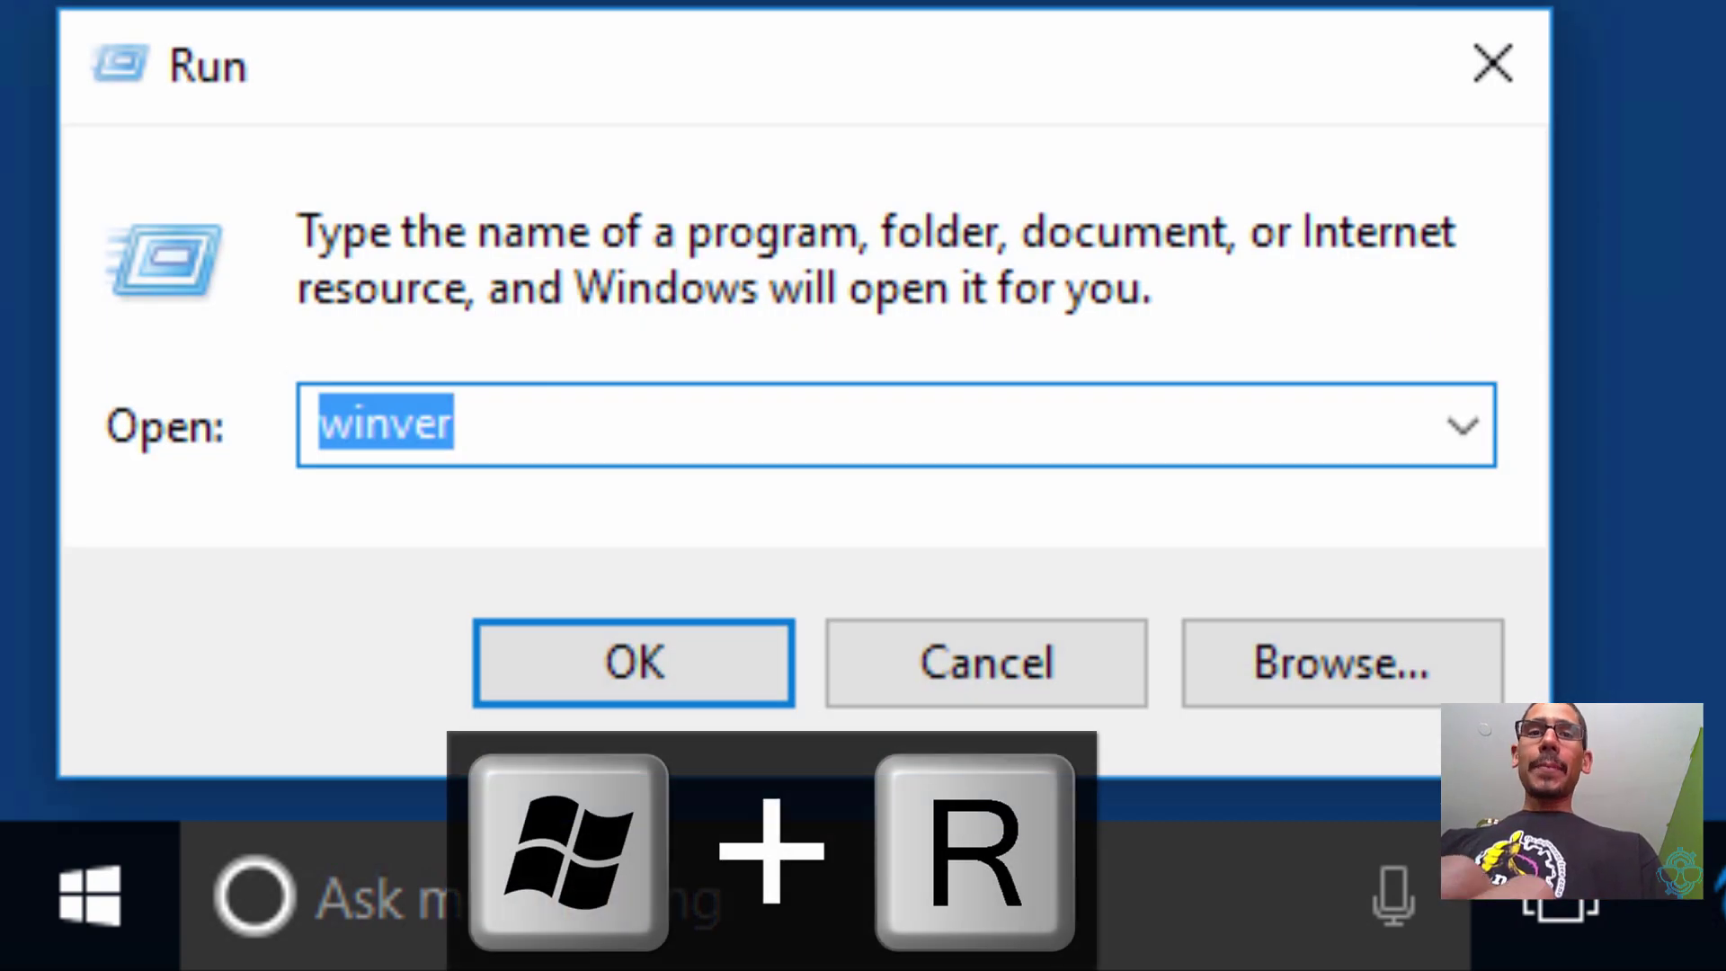
Launch Registry Editor via the 'regedit' suggestion and allow it to run.
type("re")
key("Down")
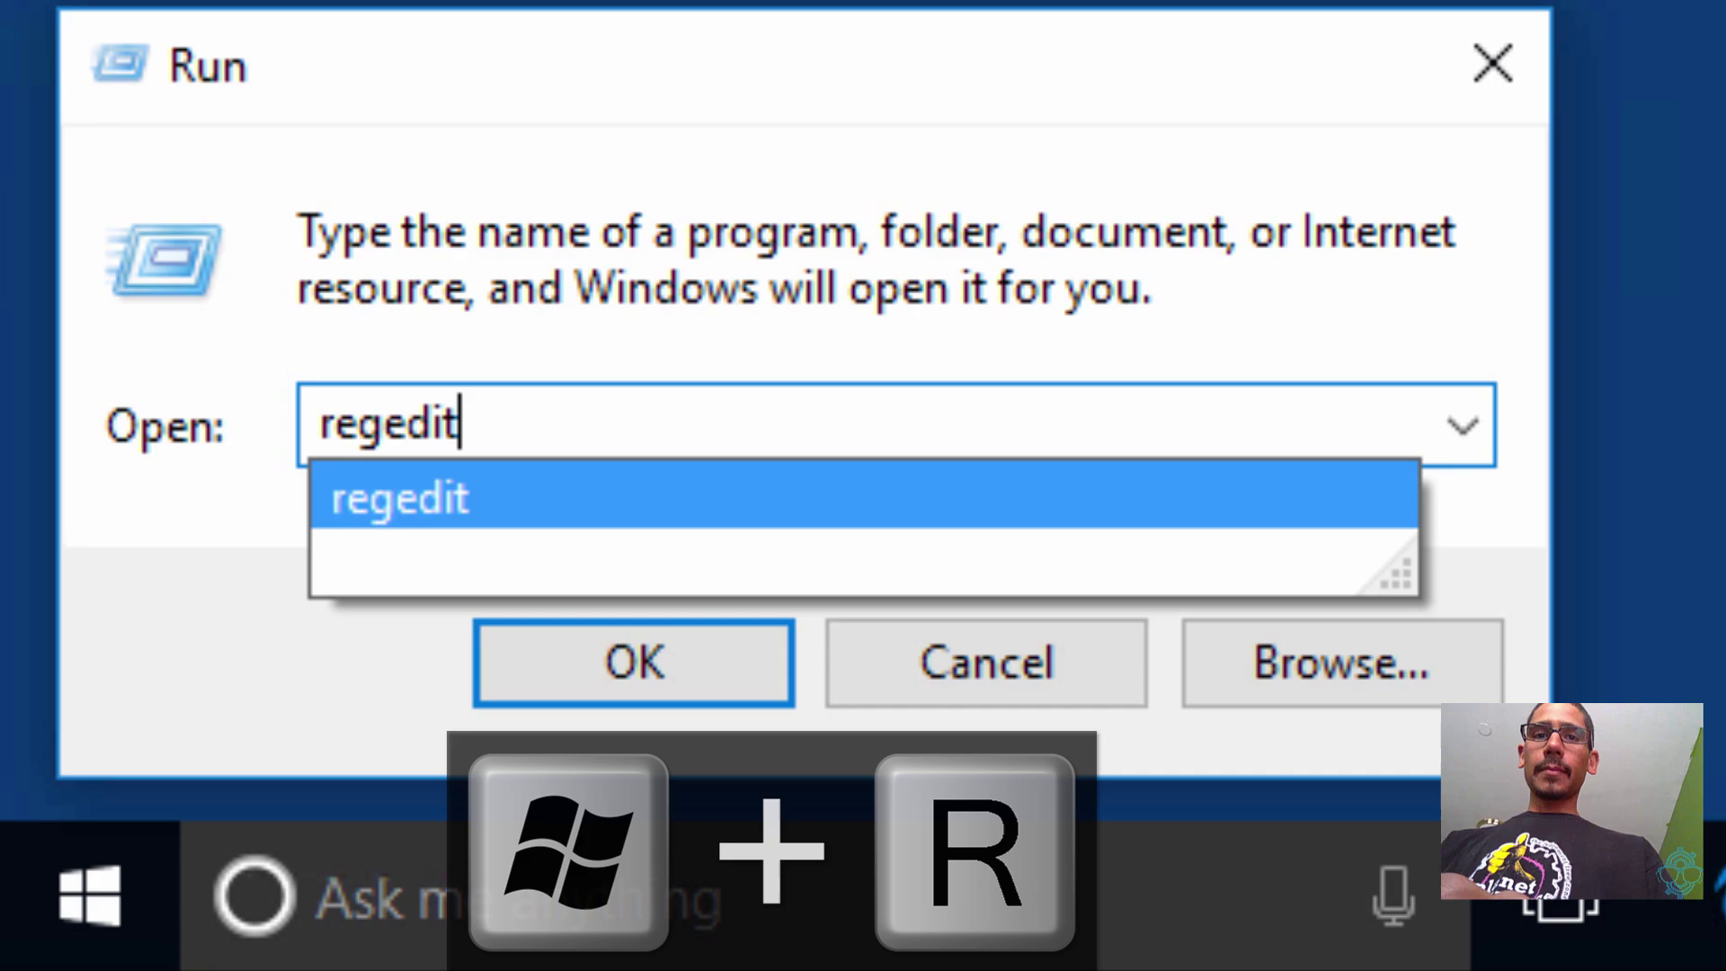
key("Return")
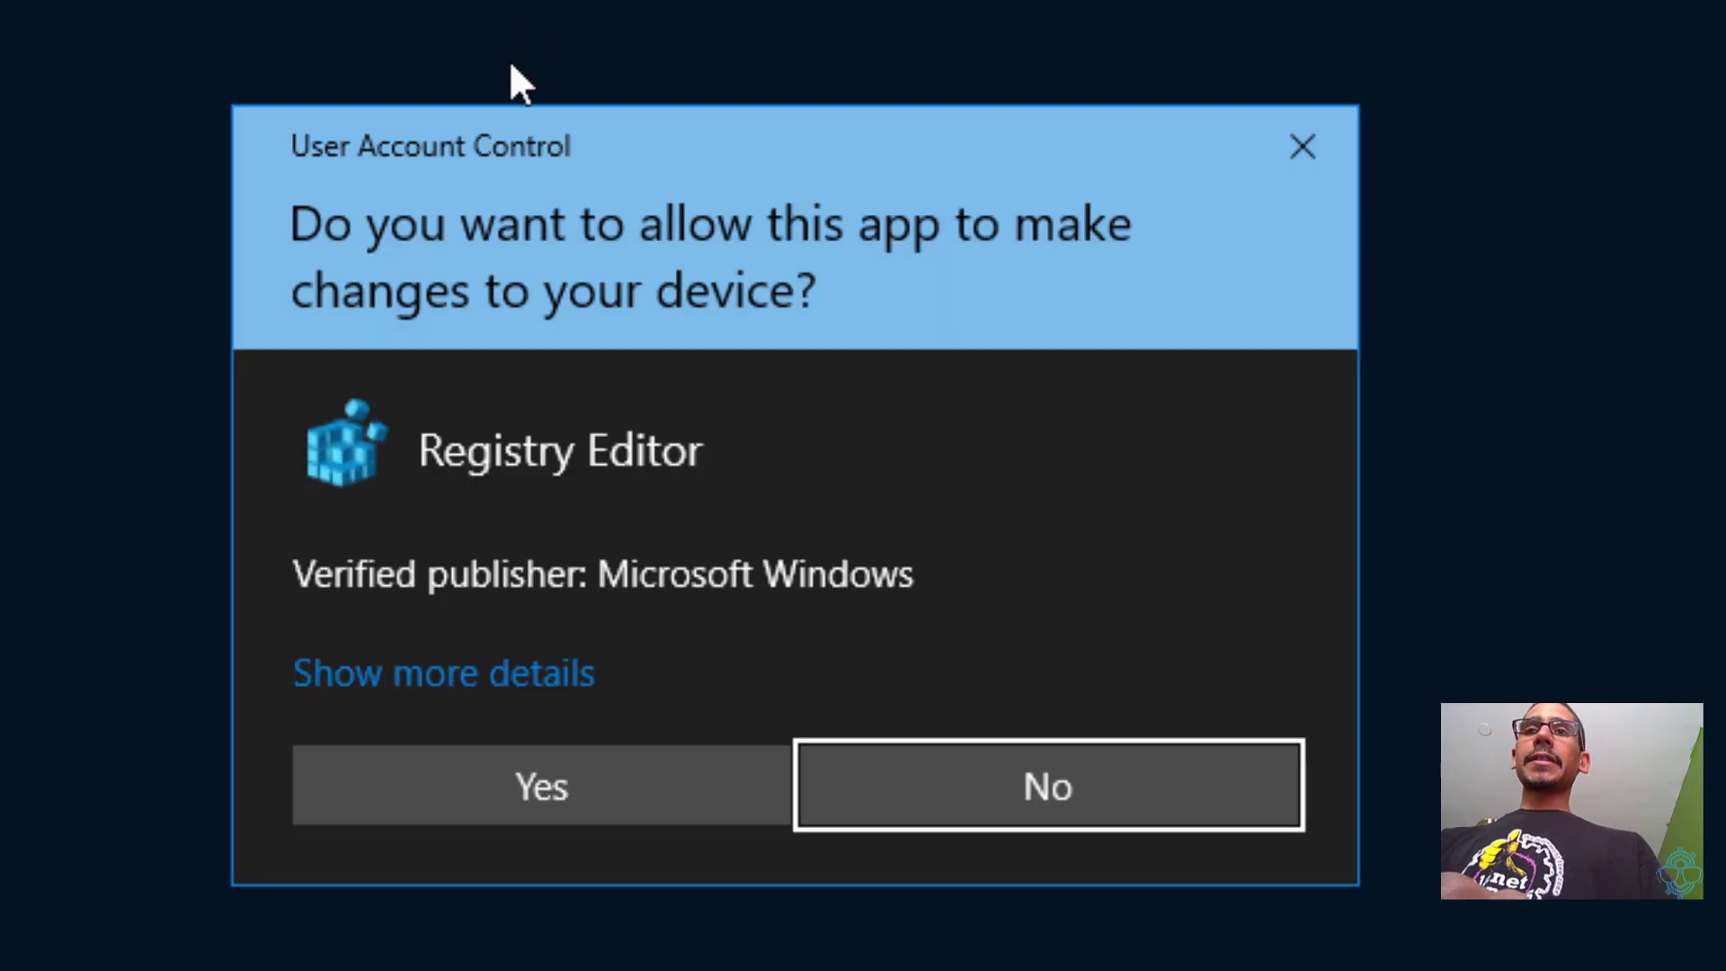
left_click(542, 786)
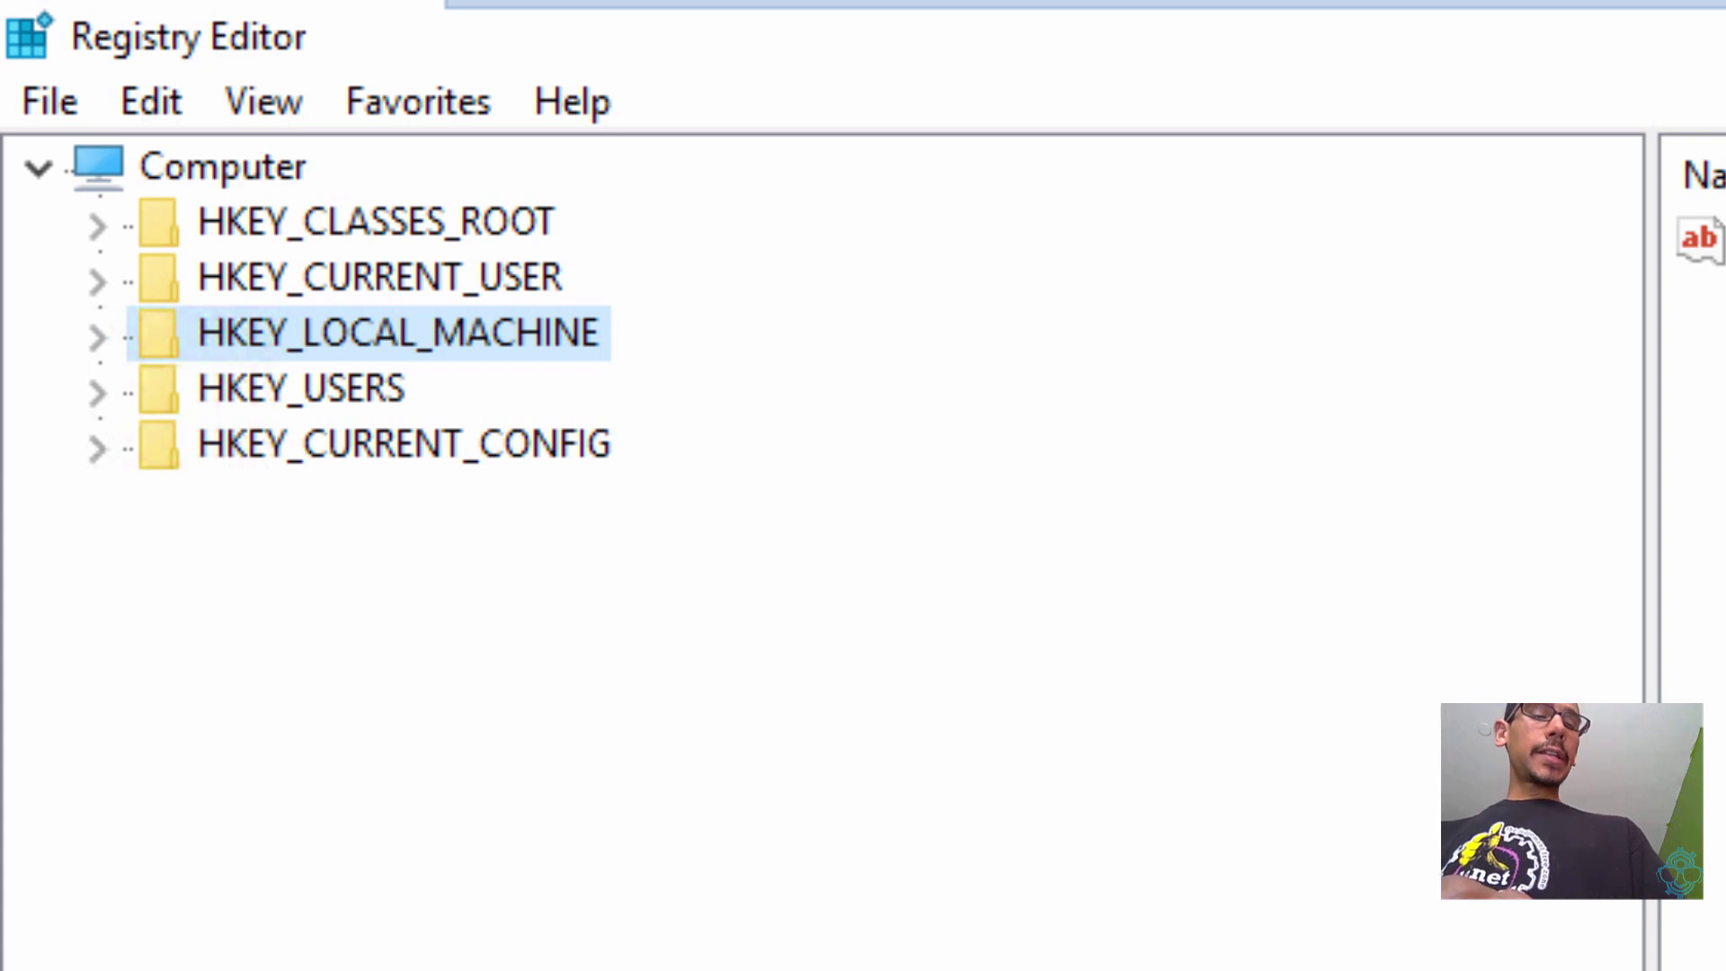
Expand HKEY_LOCAL_MACHINE > SYSTEM > CurrentControlSet > Control in the tree.
left_click(98, 337)
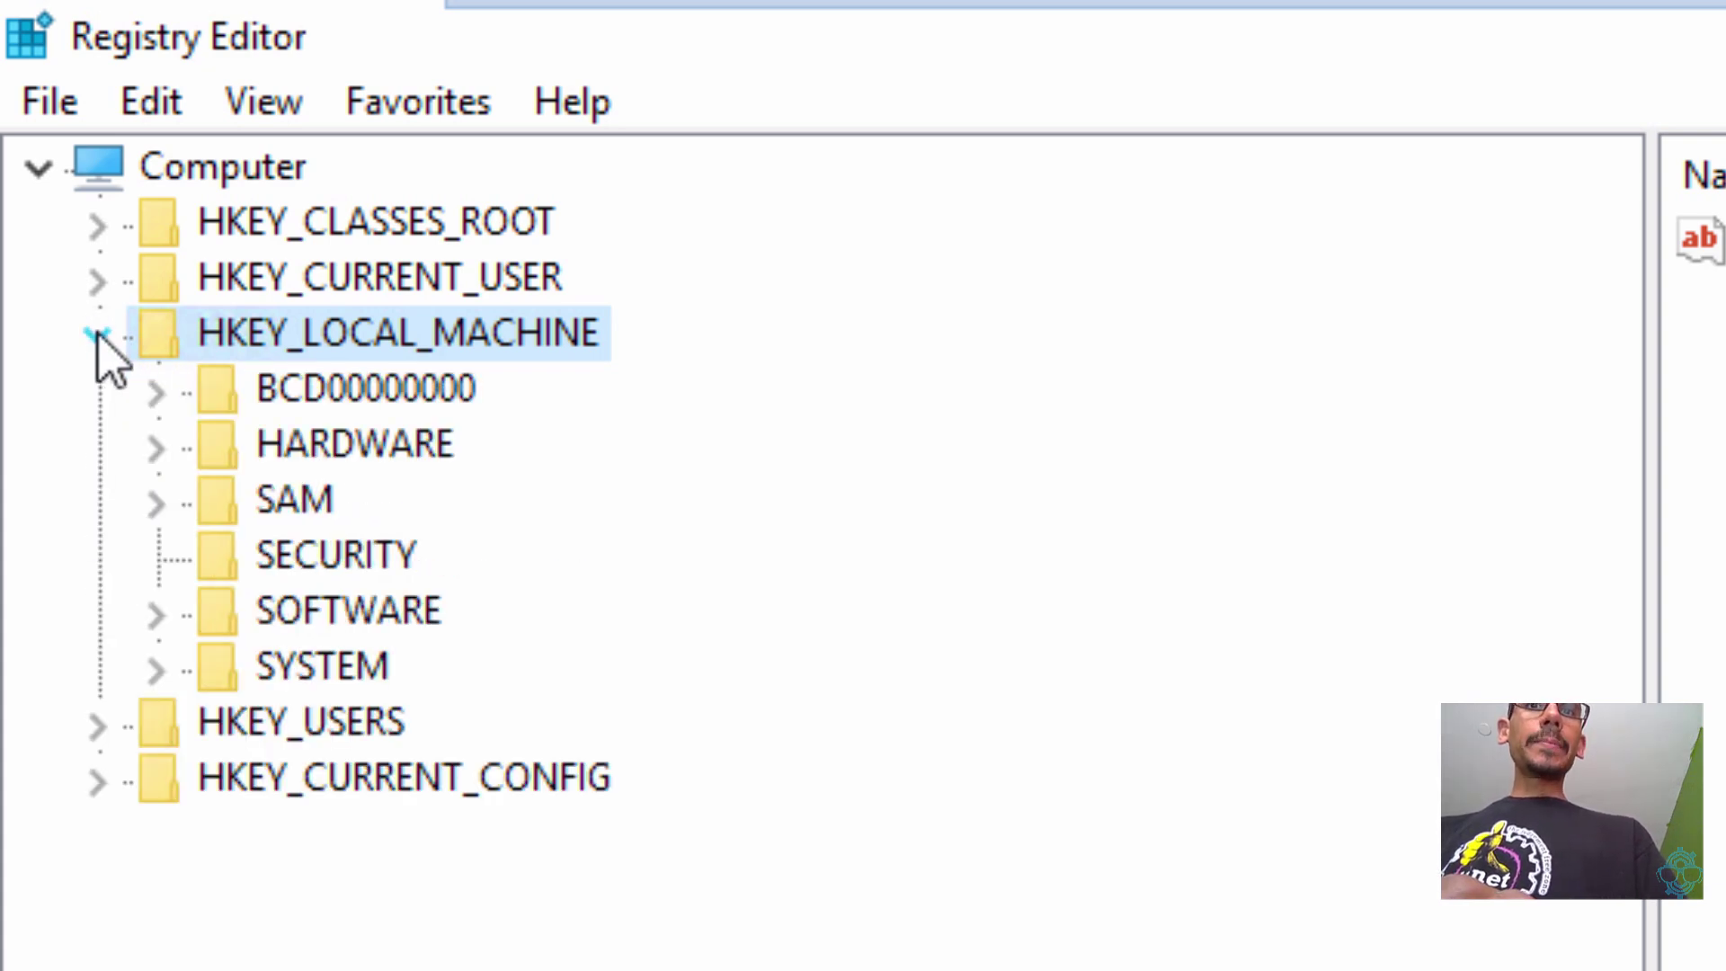
left_click(167, 688)
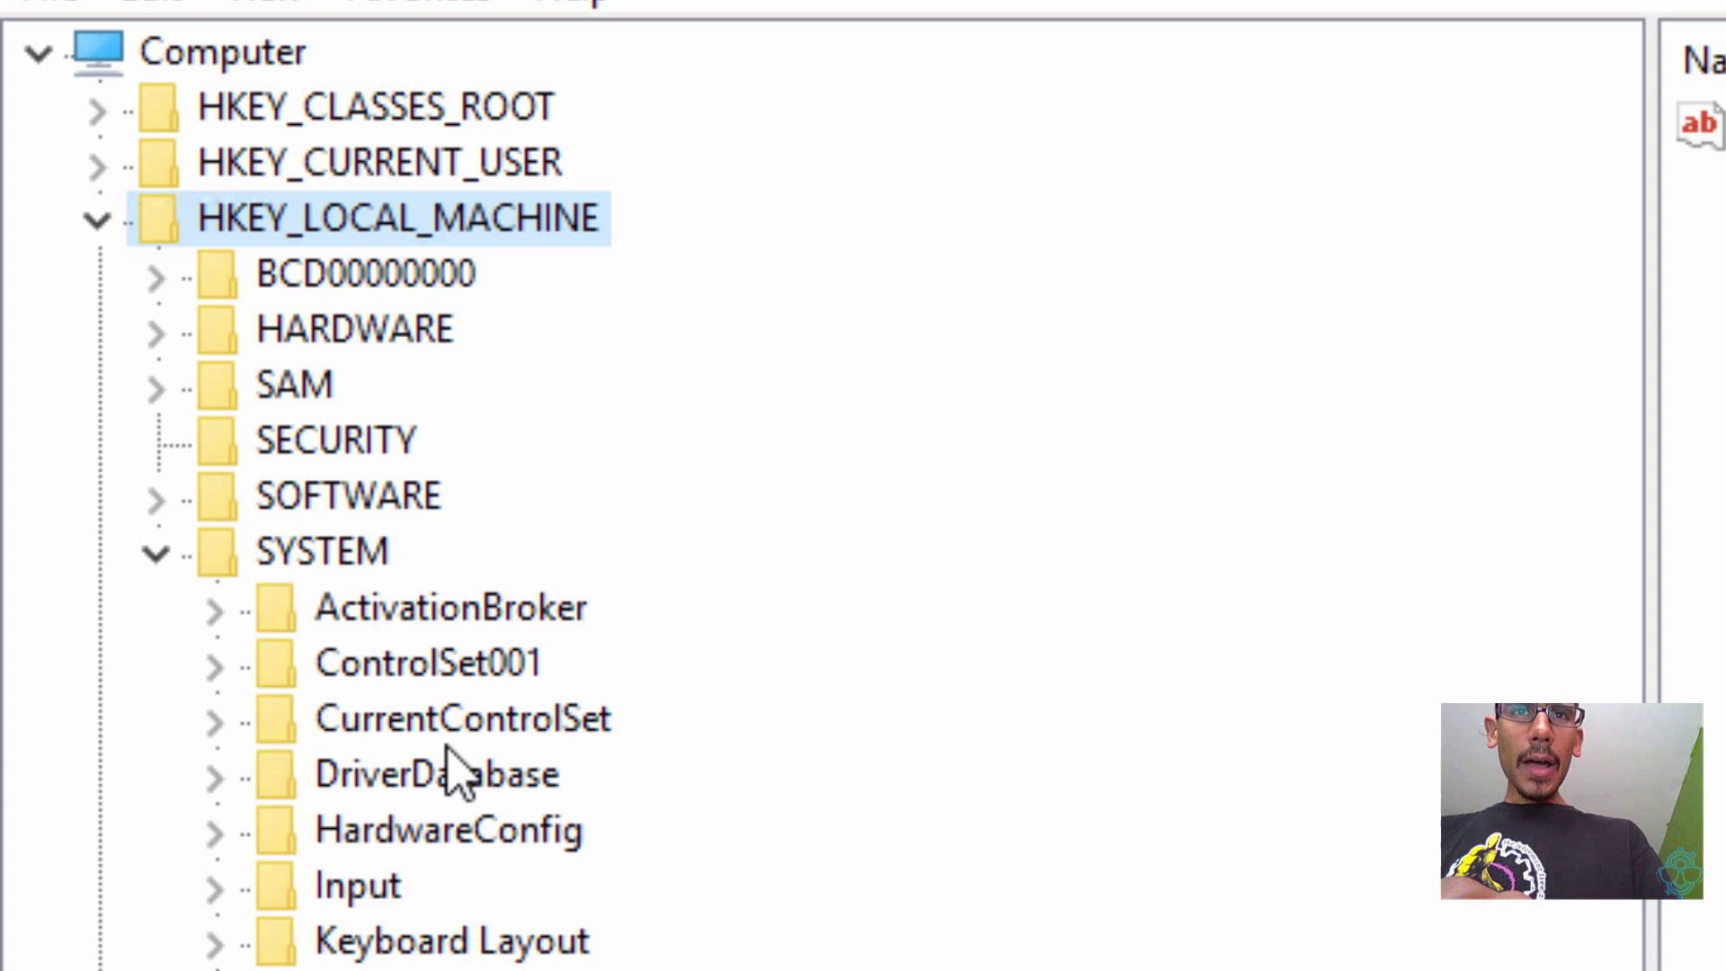
left_click(452, 436)
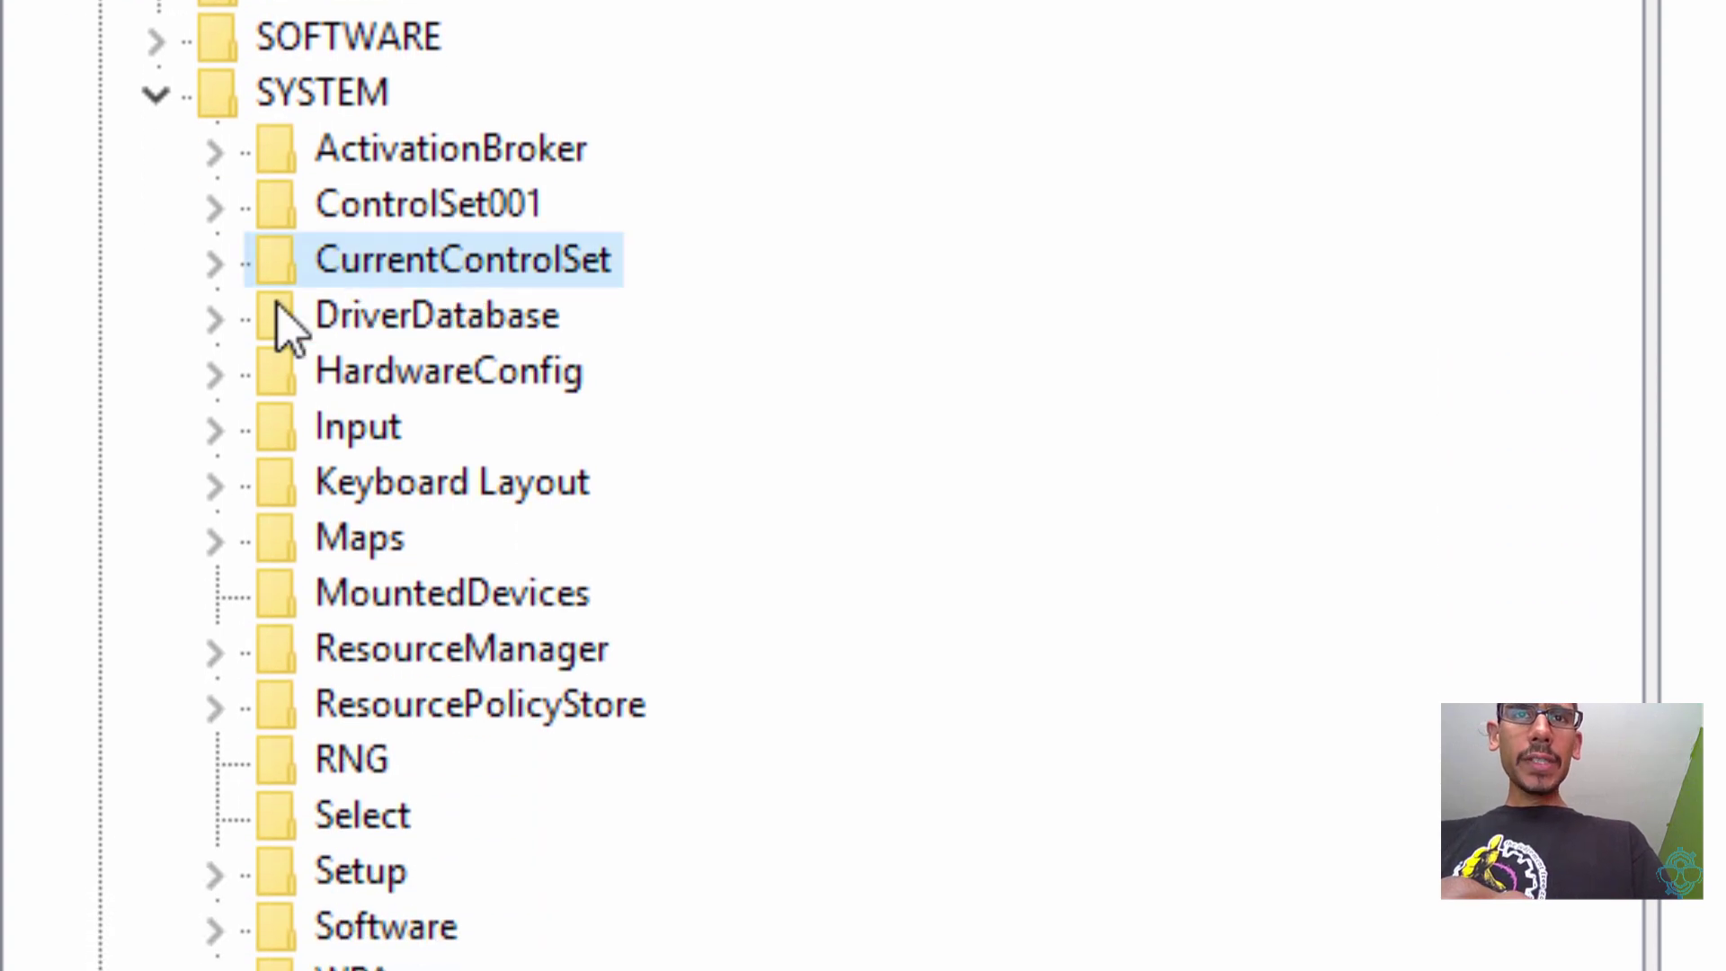
left_click(214, 263)
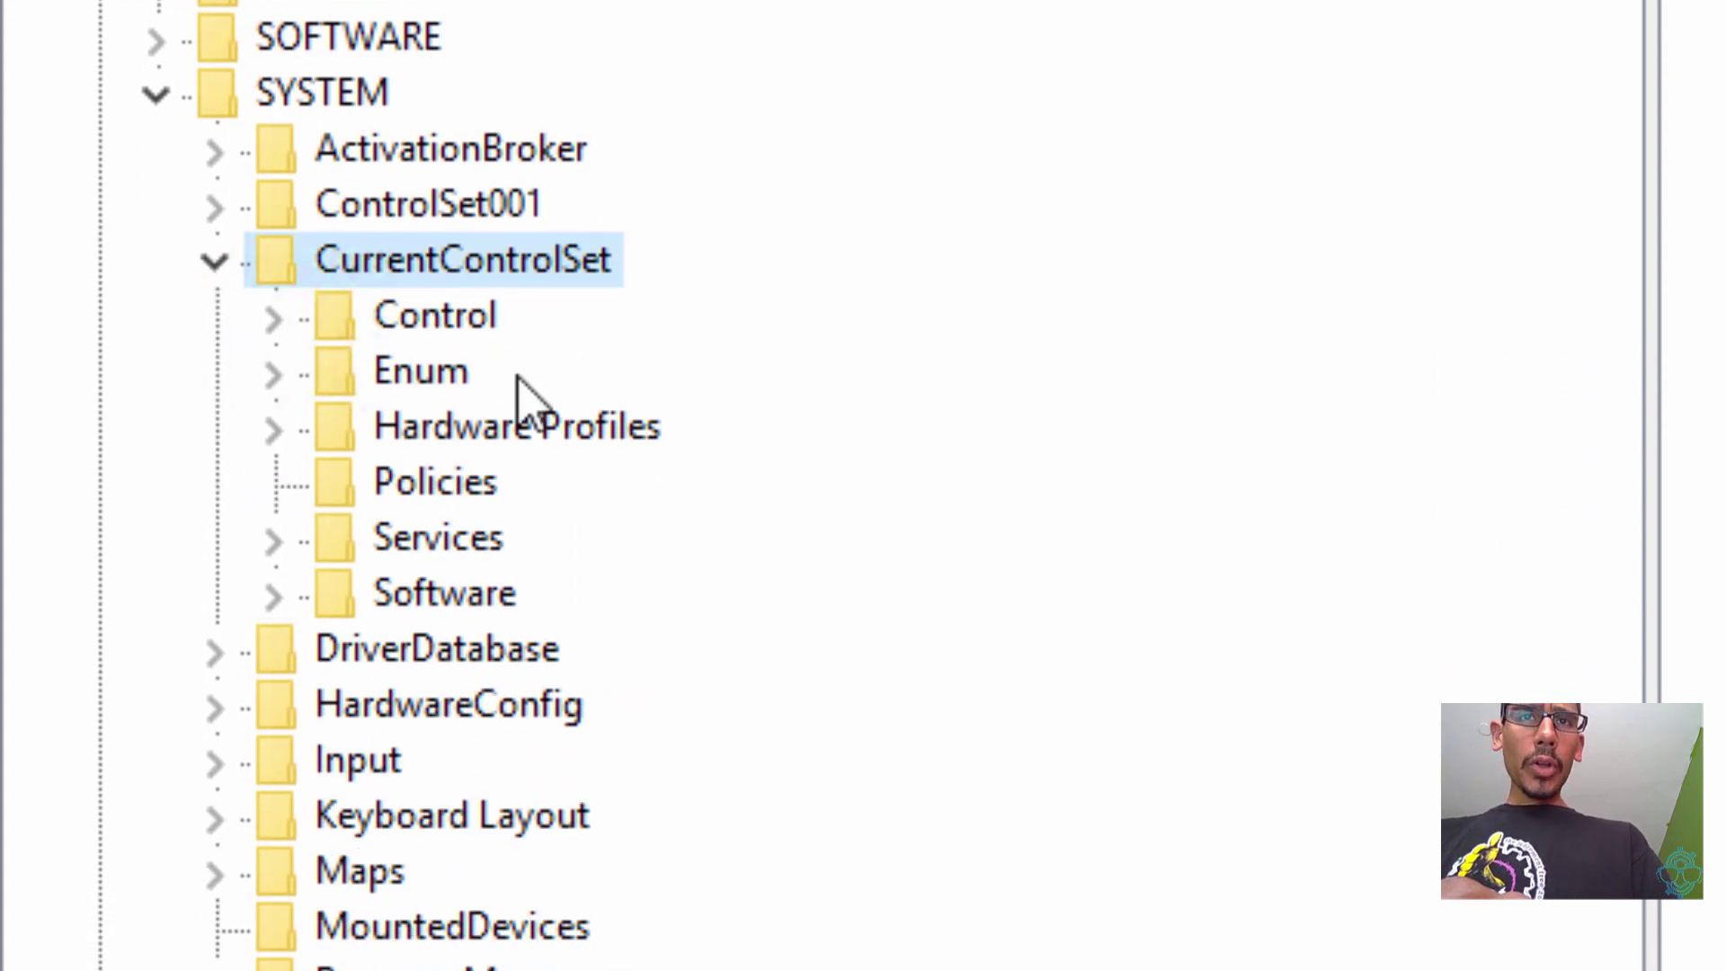
left_click(450, 315)
left_click(276, 314)
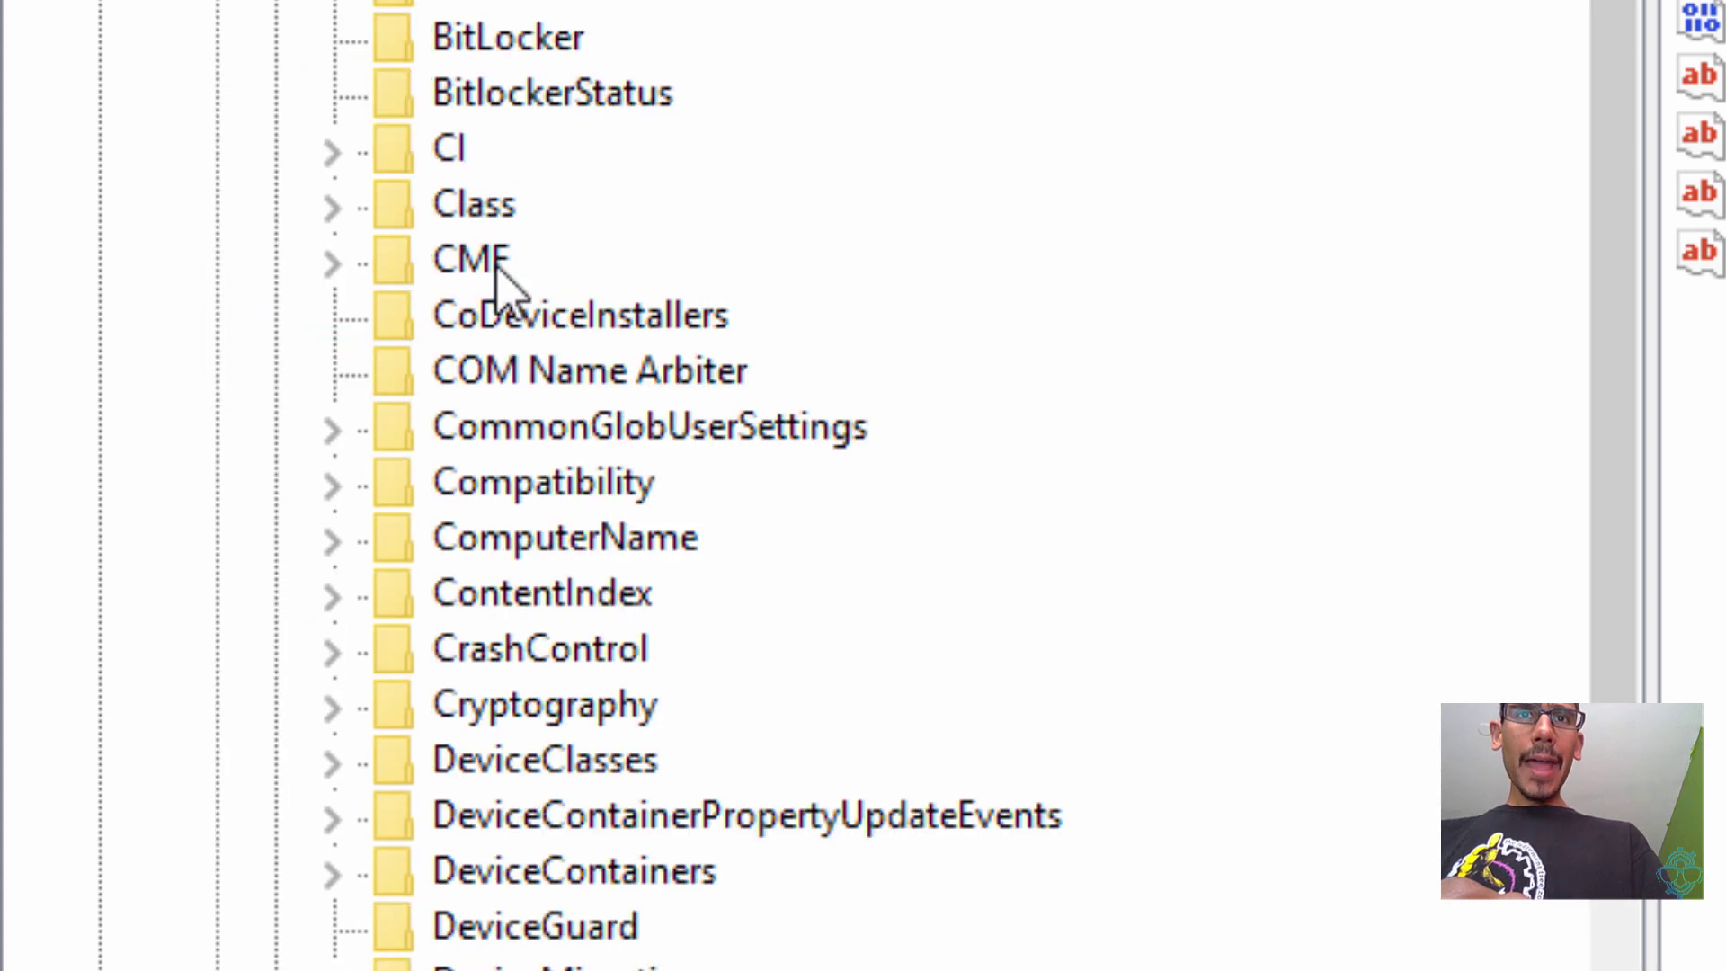
Expand the Power key under Control and select PowerSettings.
scroll(809, 485, "down", 3)
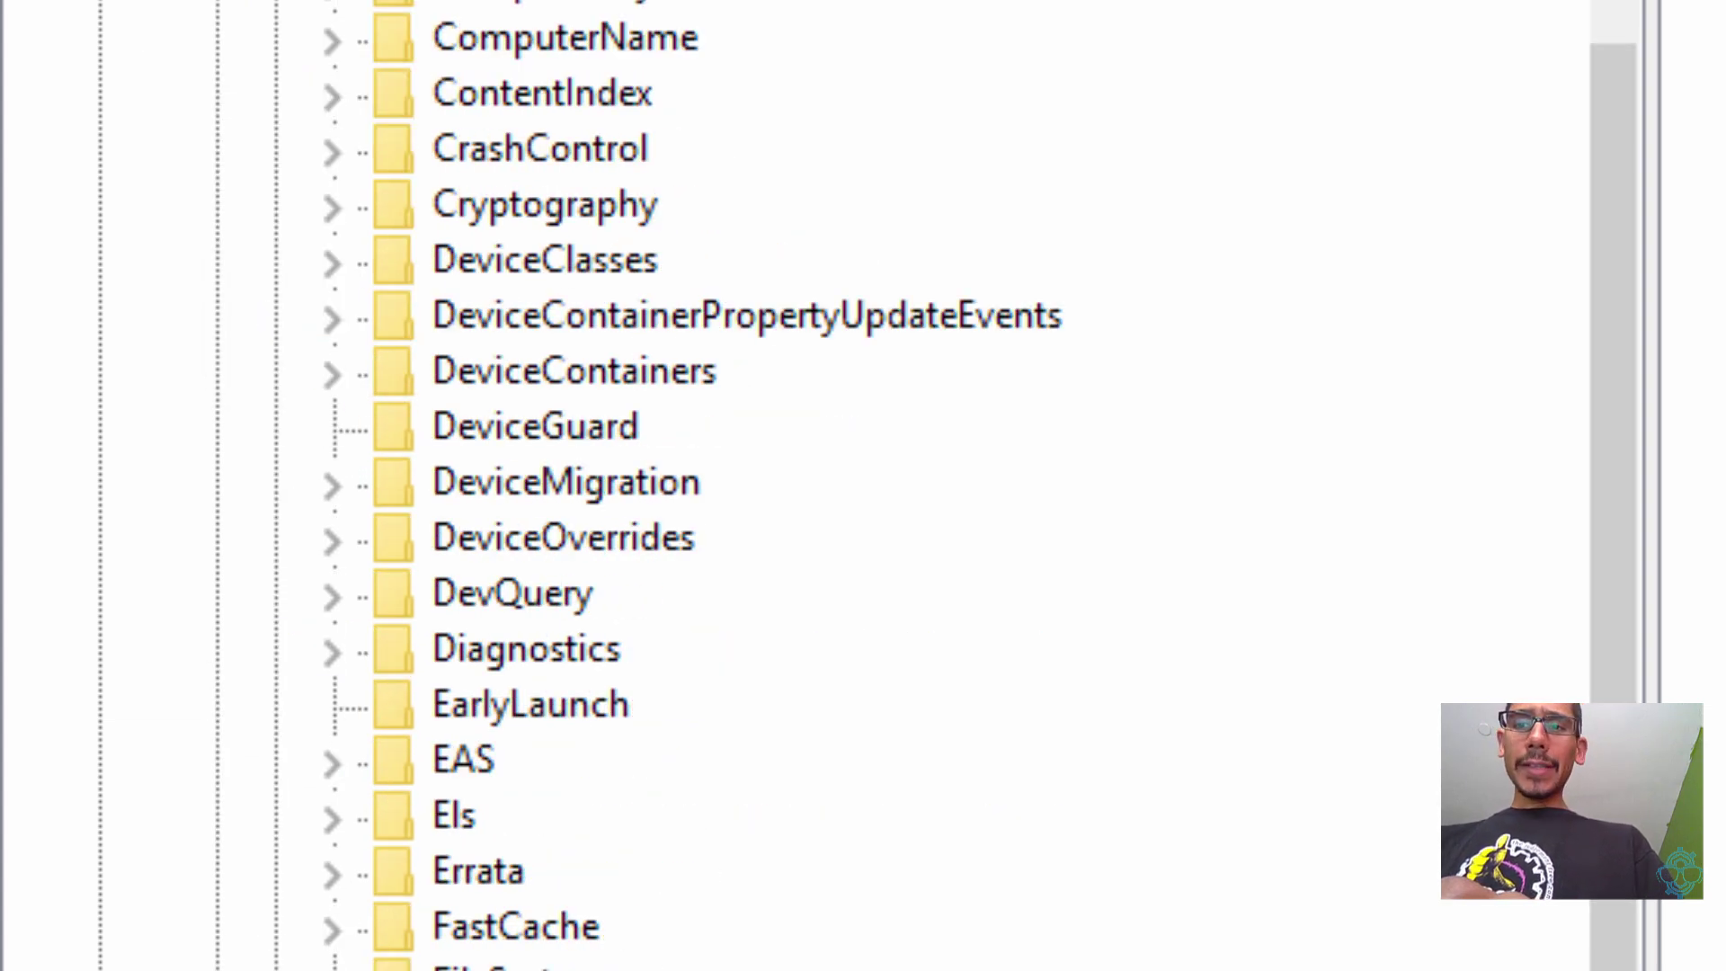
scroll(809, 486, "down", 2)
scroll(570, 704, "down", 4)
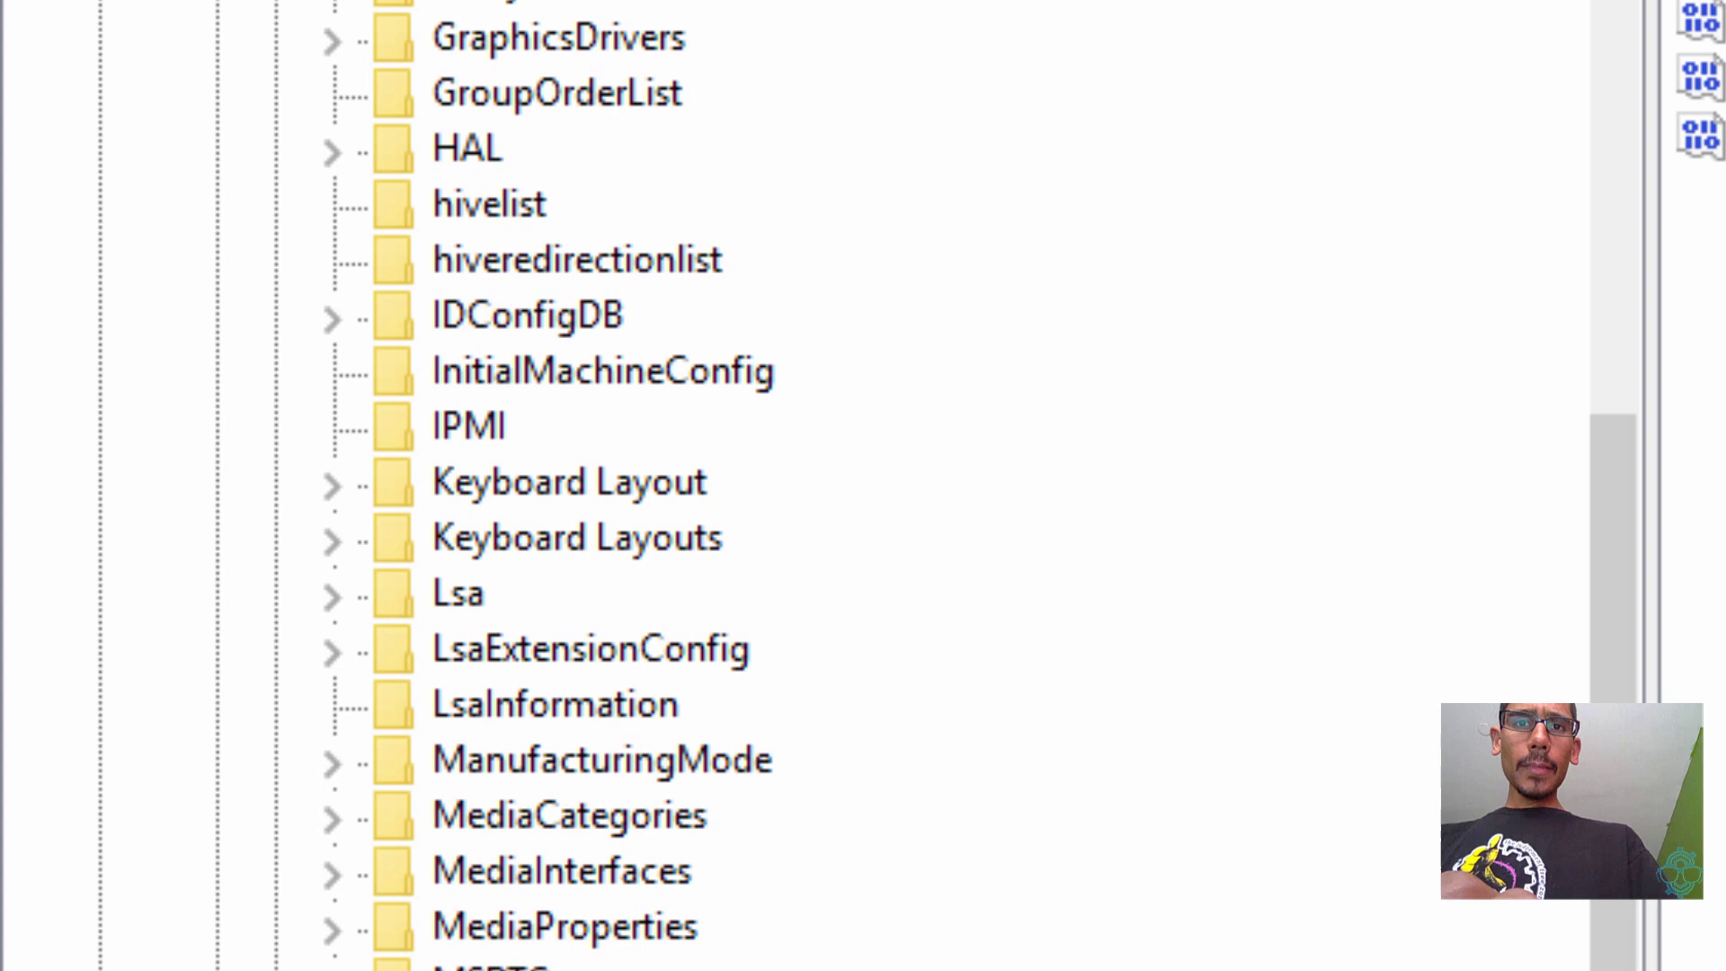
scroll(570, 705, "down", 6)
left_click(486, 812)
scroll(570, 705, "down", 3)
left_click(332, 317)
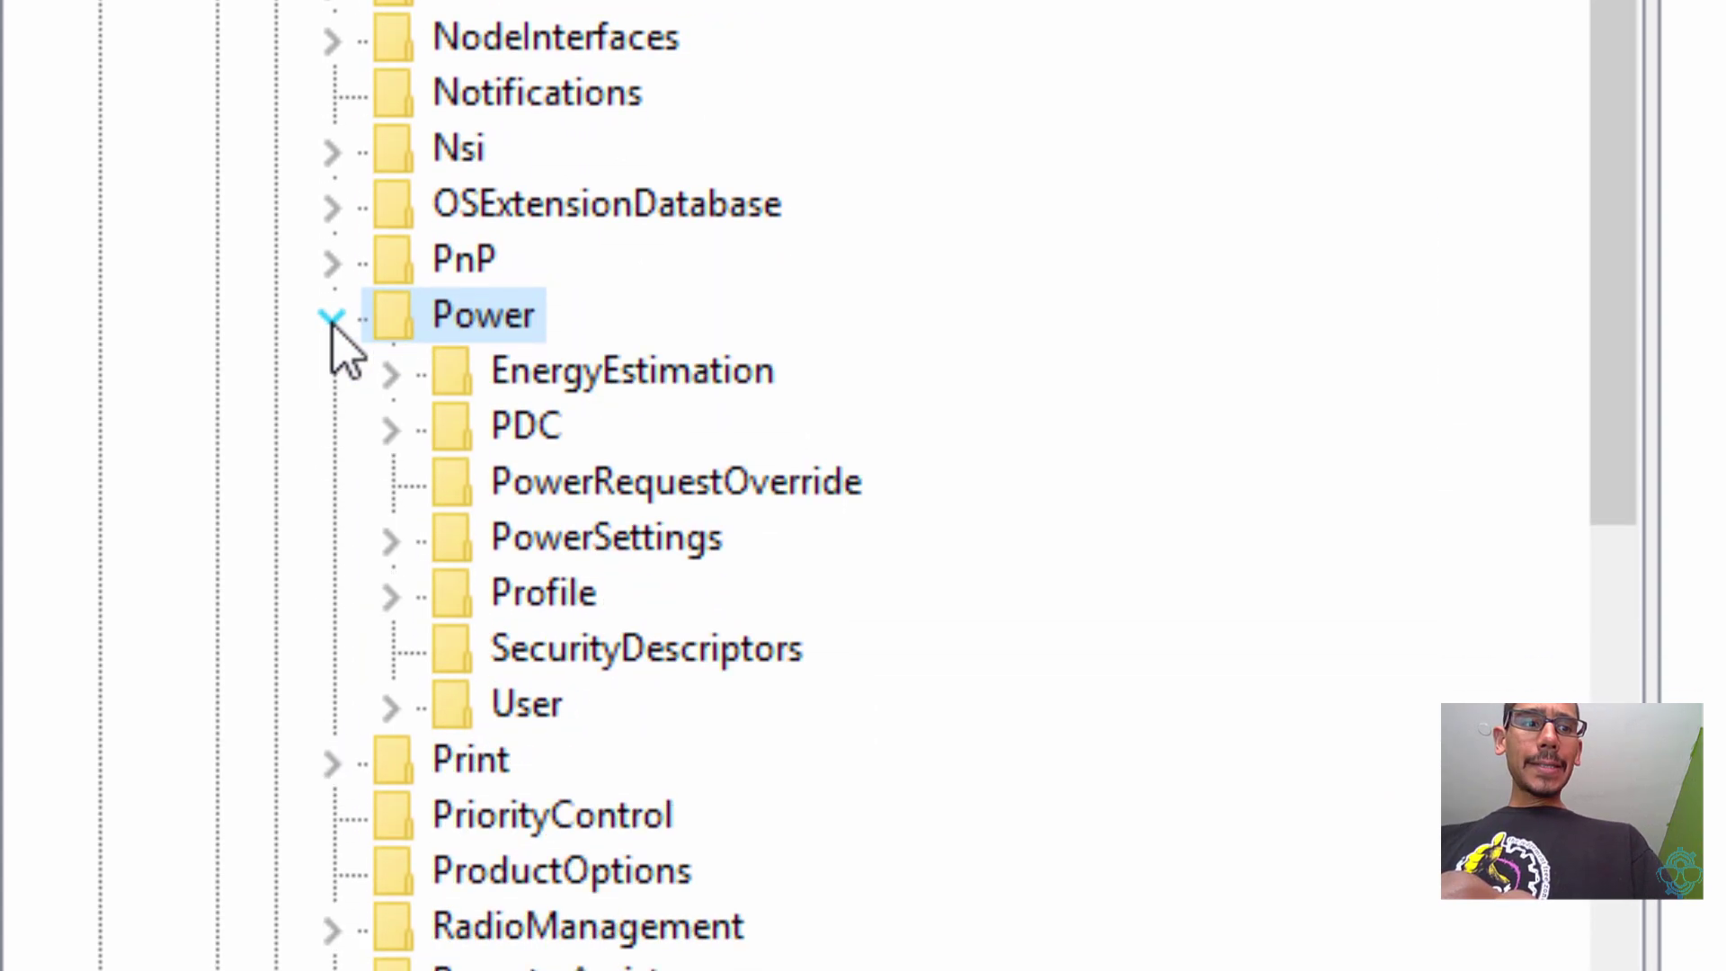
scroll(688, 423, "down", 1)
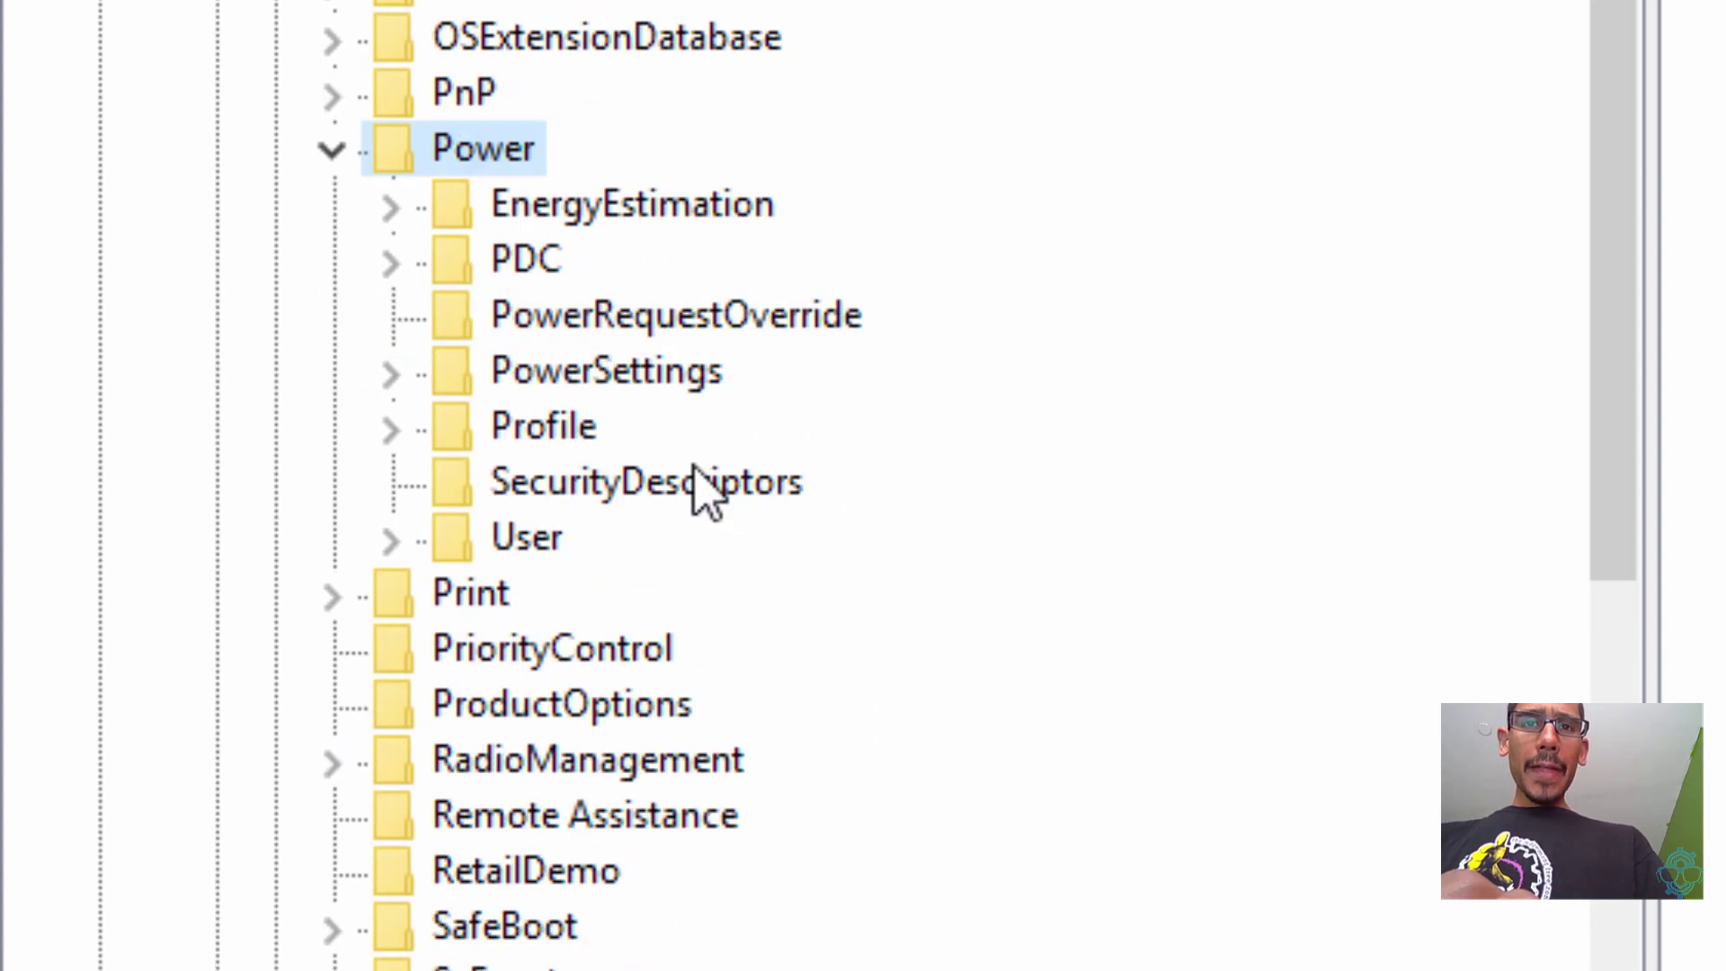
left_click(657, 378)
Expand PowerSettings > 7516b95f-f776-4464-8c53-06167f40cc99 and select subkey 8EC4B3A5-6868-48c2-BE75-4F3044BE88A7.
left_click(389, 382)
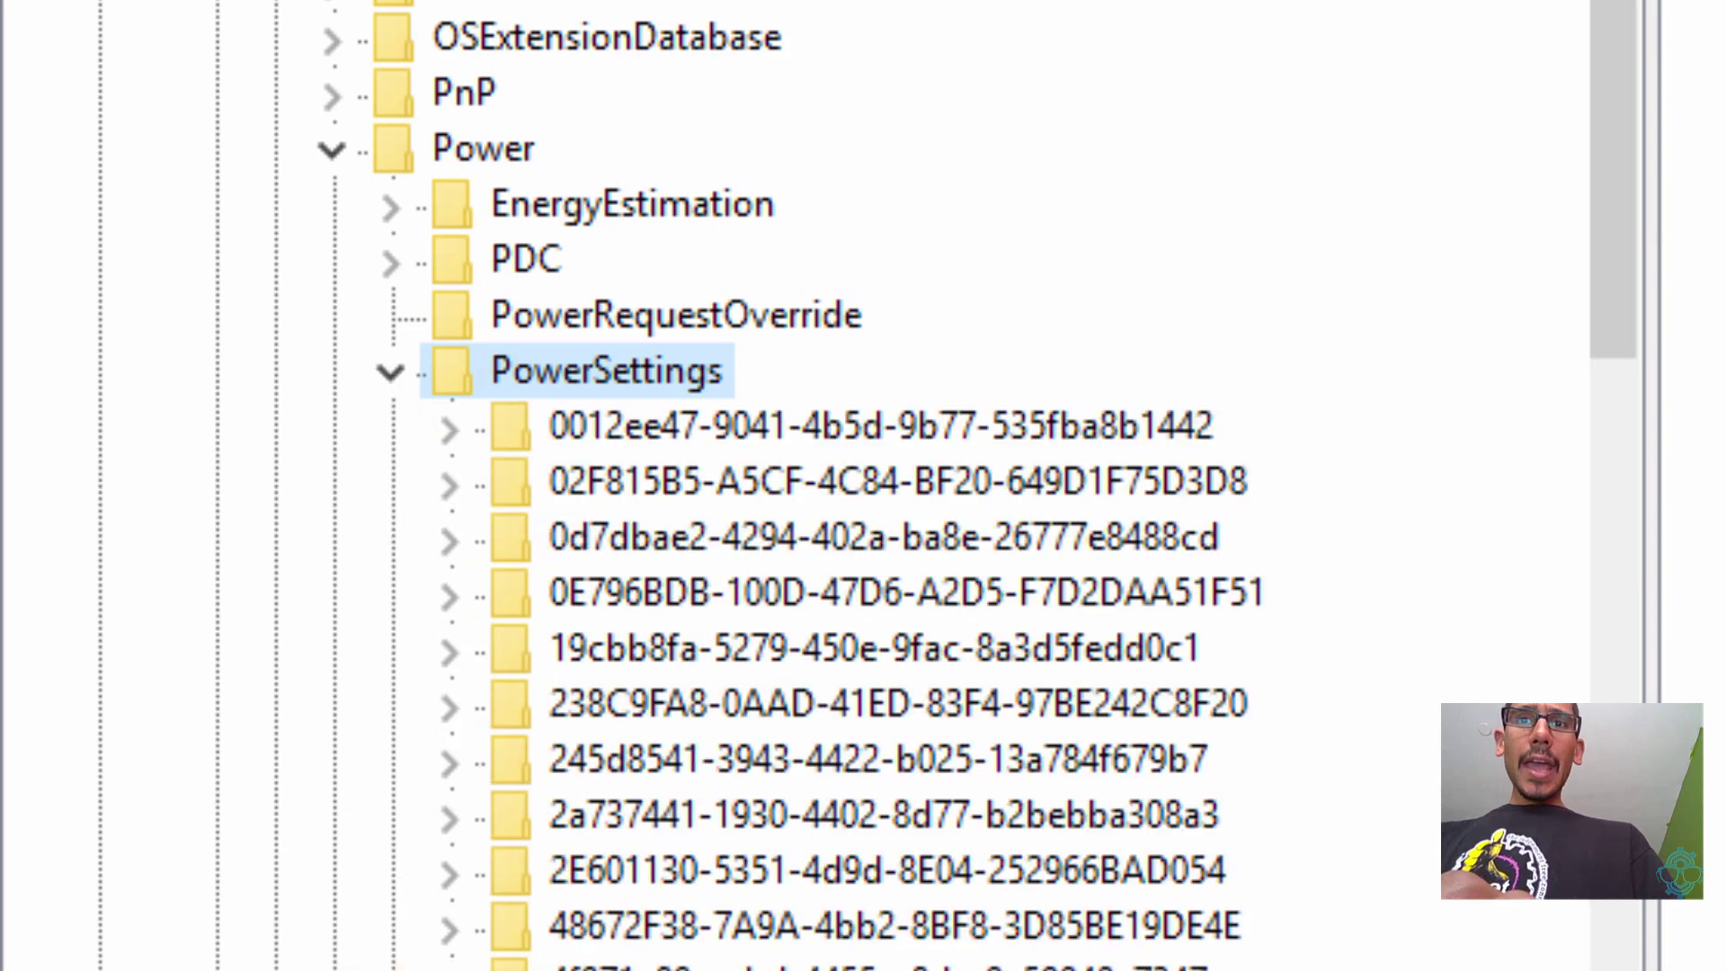
left_click_drag(1629, 19, 1371, 962)
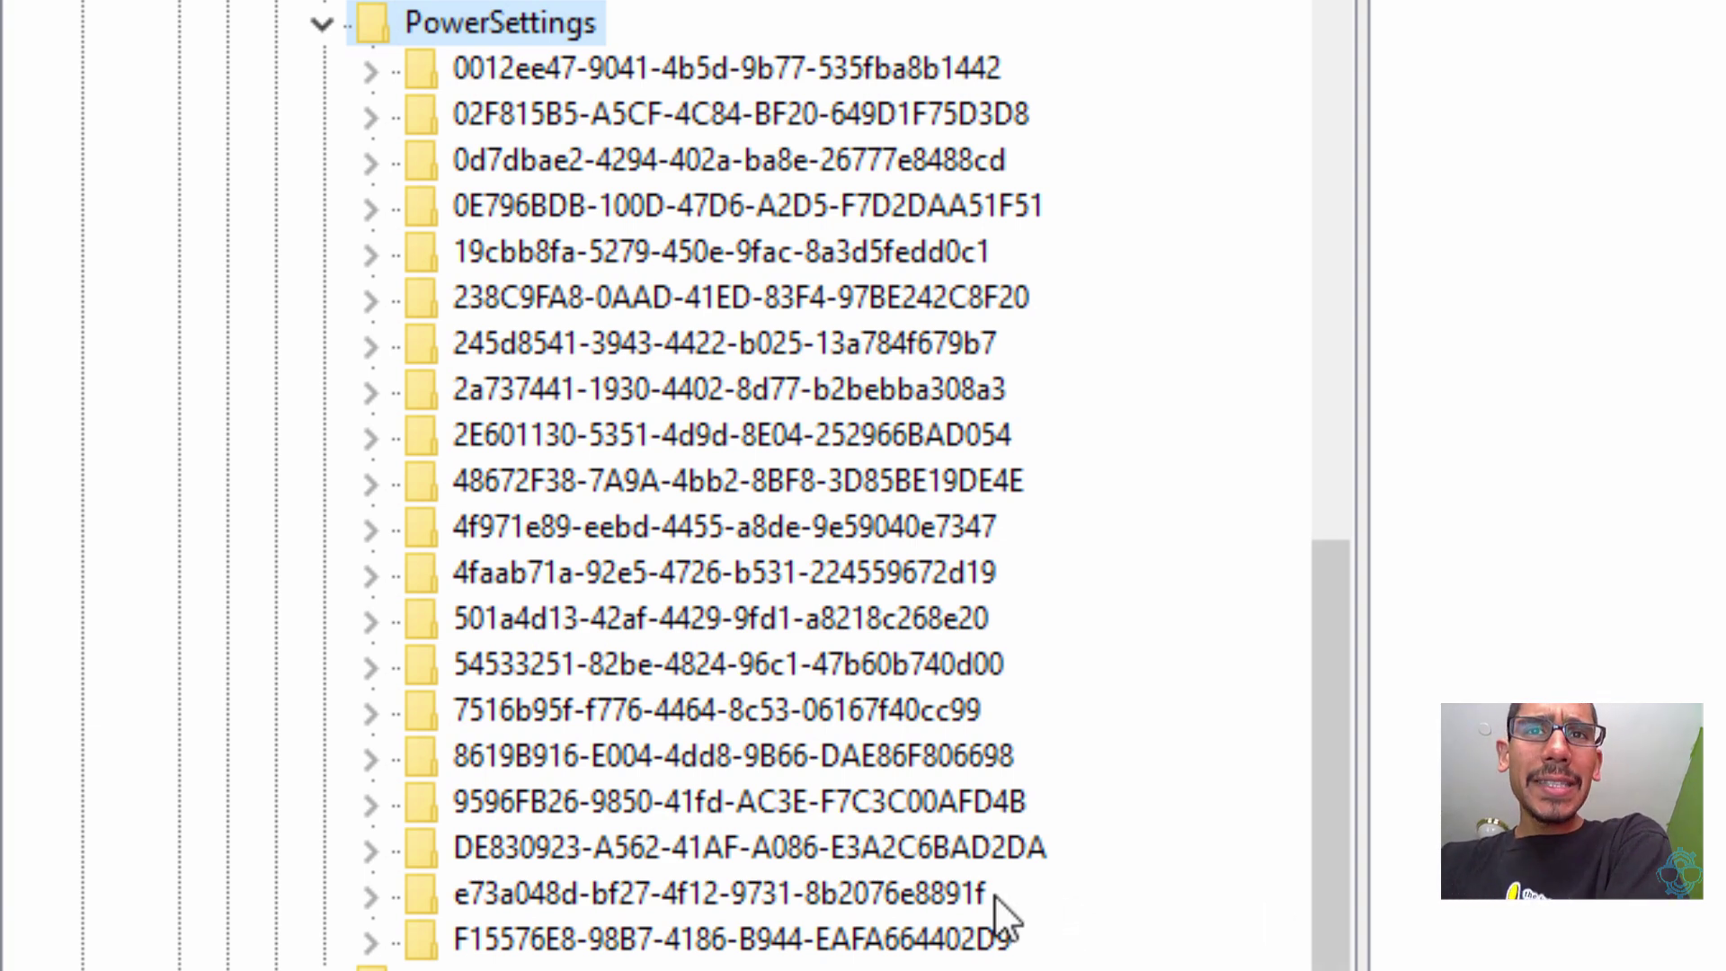
left_click(586, 710)
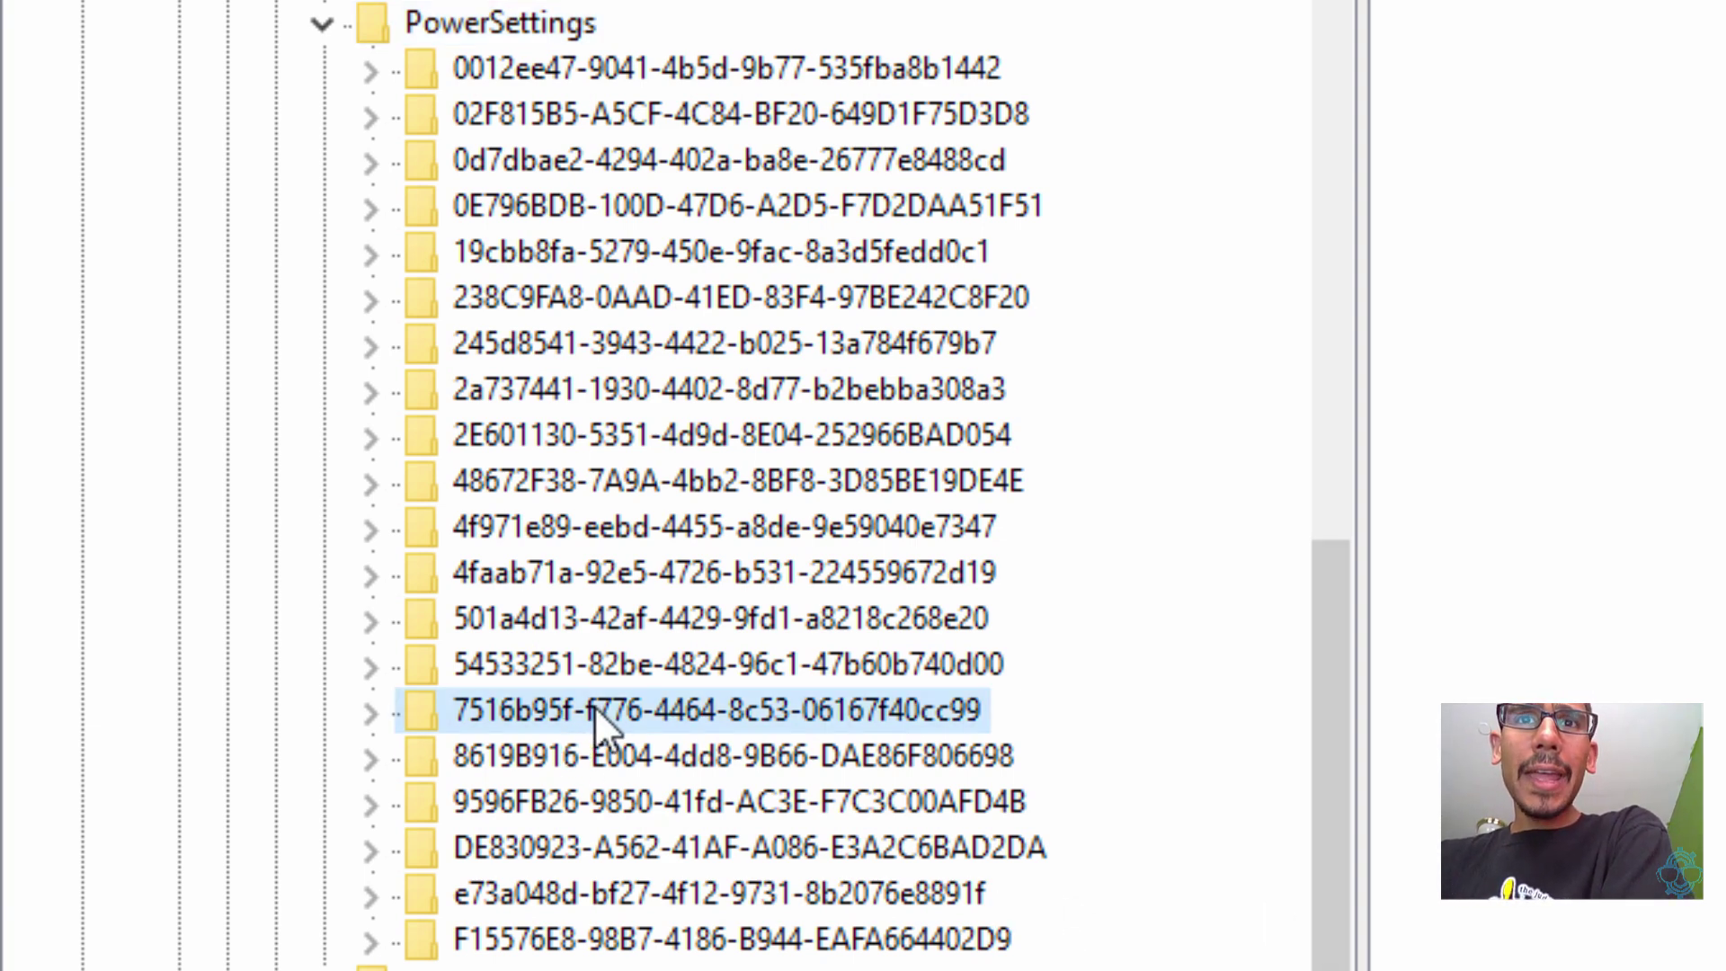
left_click(378, 724)
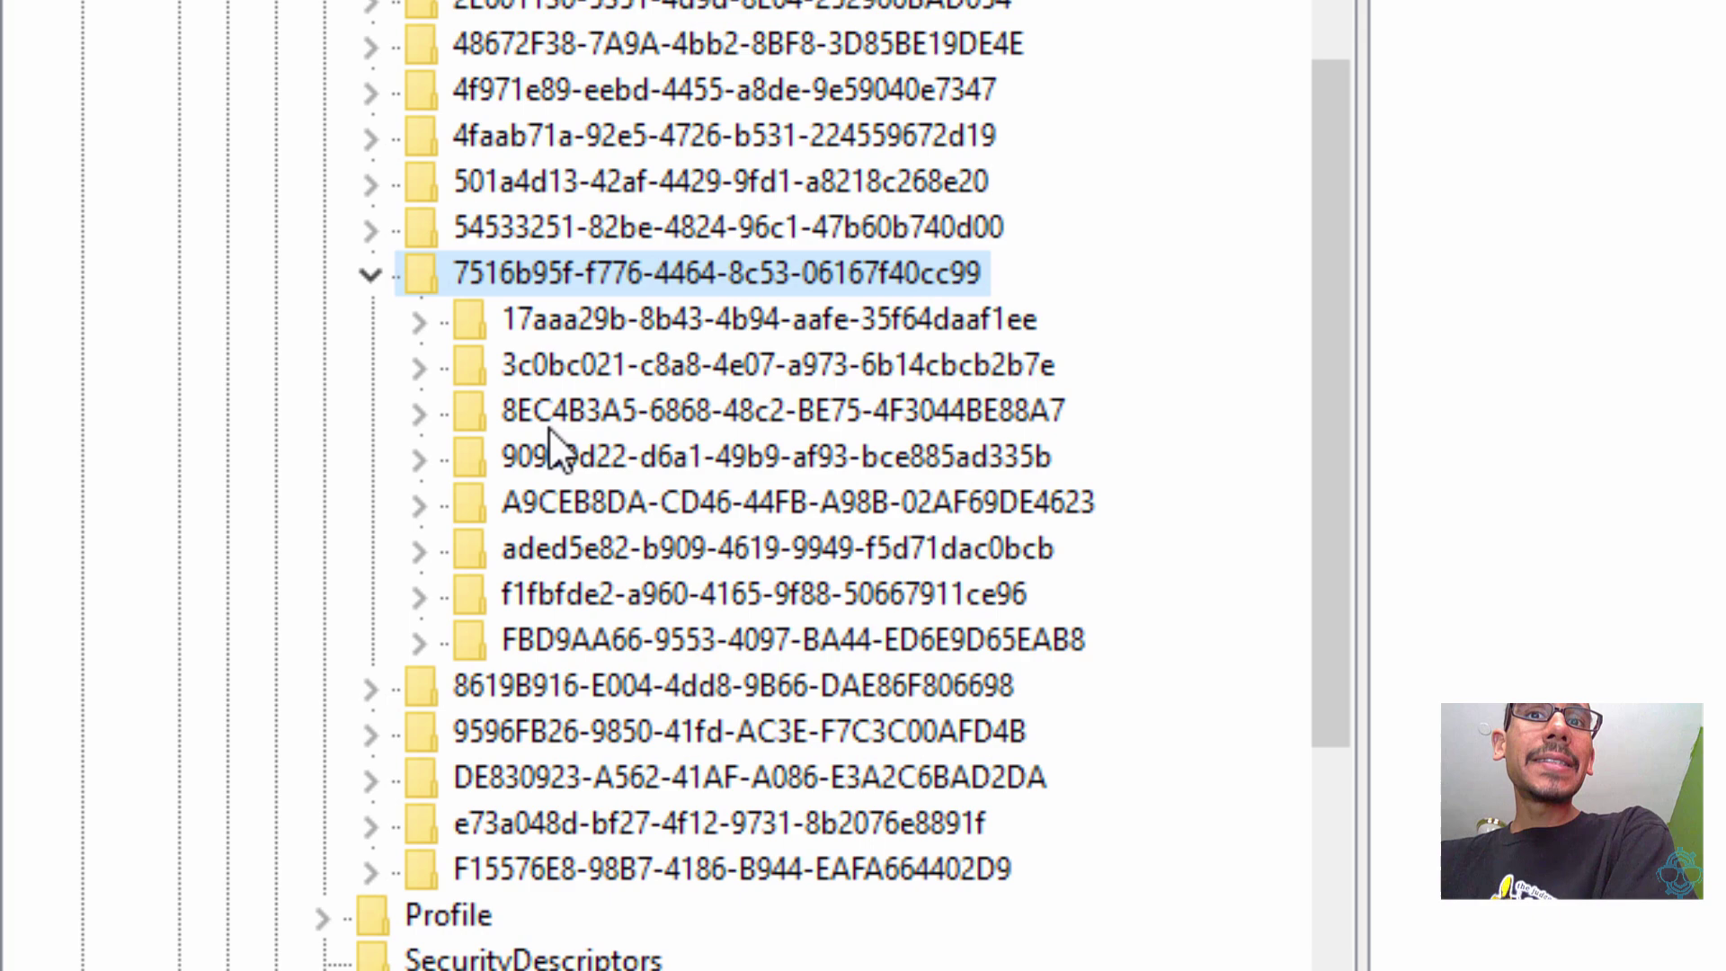
left_click(586, 411)
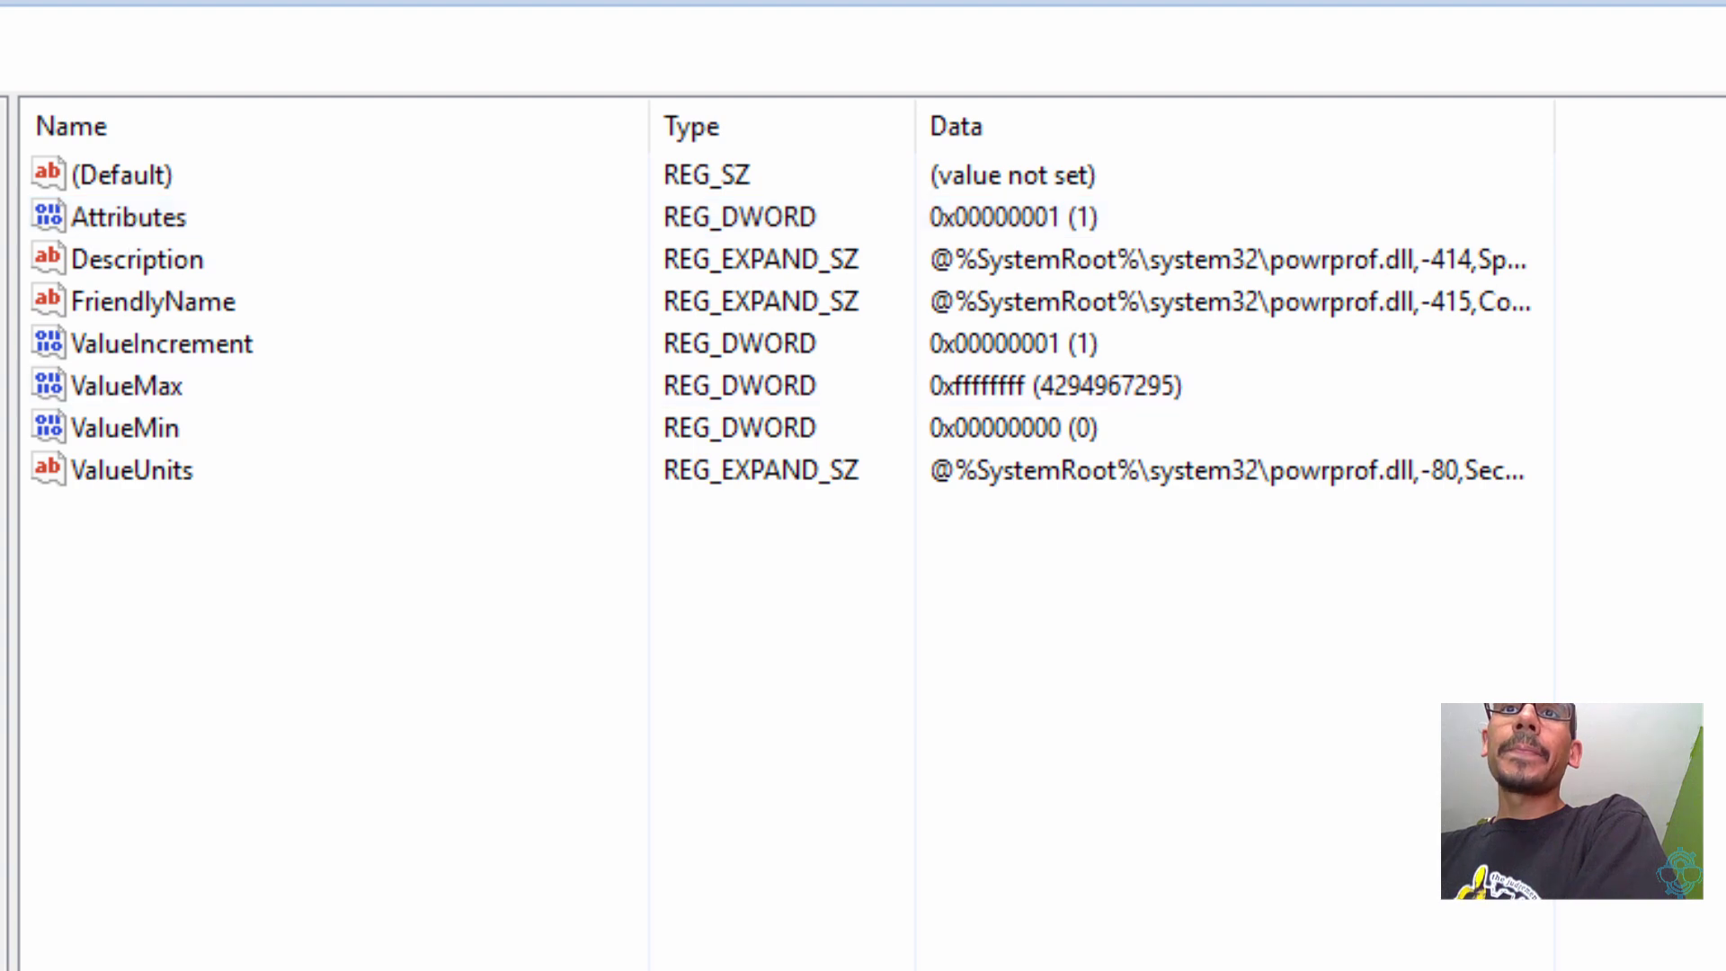
Change the Attributes value data from 1 to 2.
double_click(149, 219)
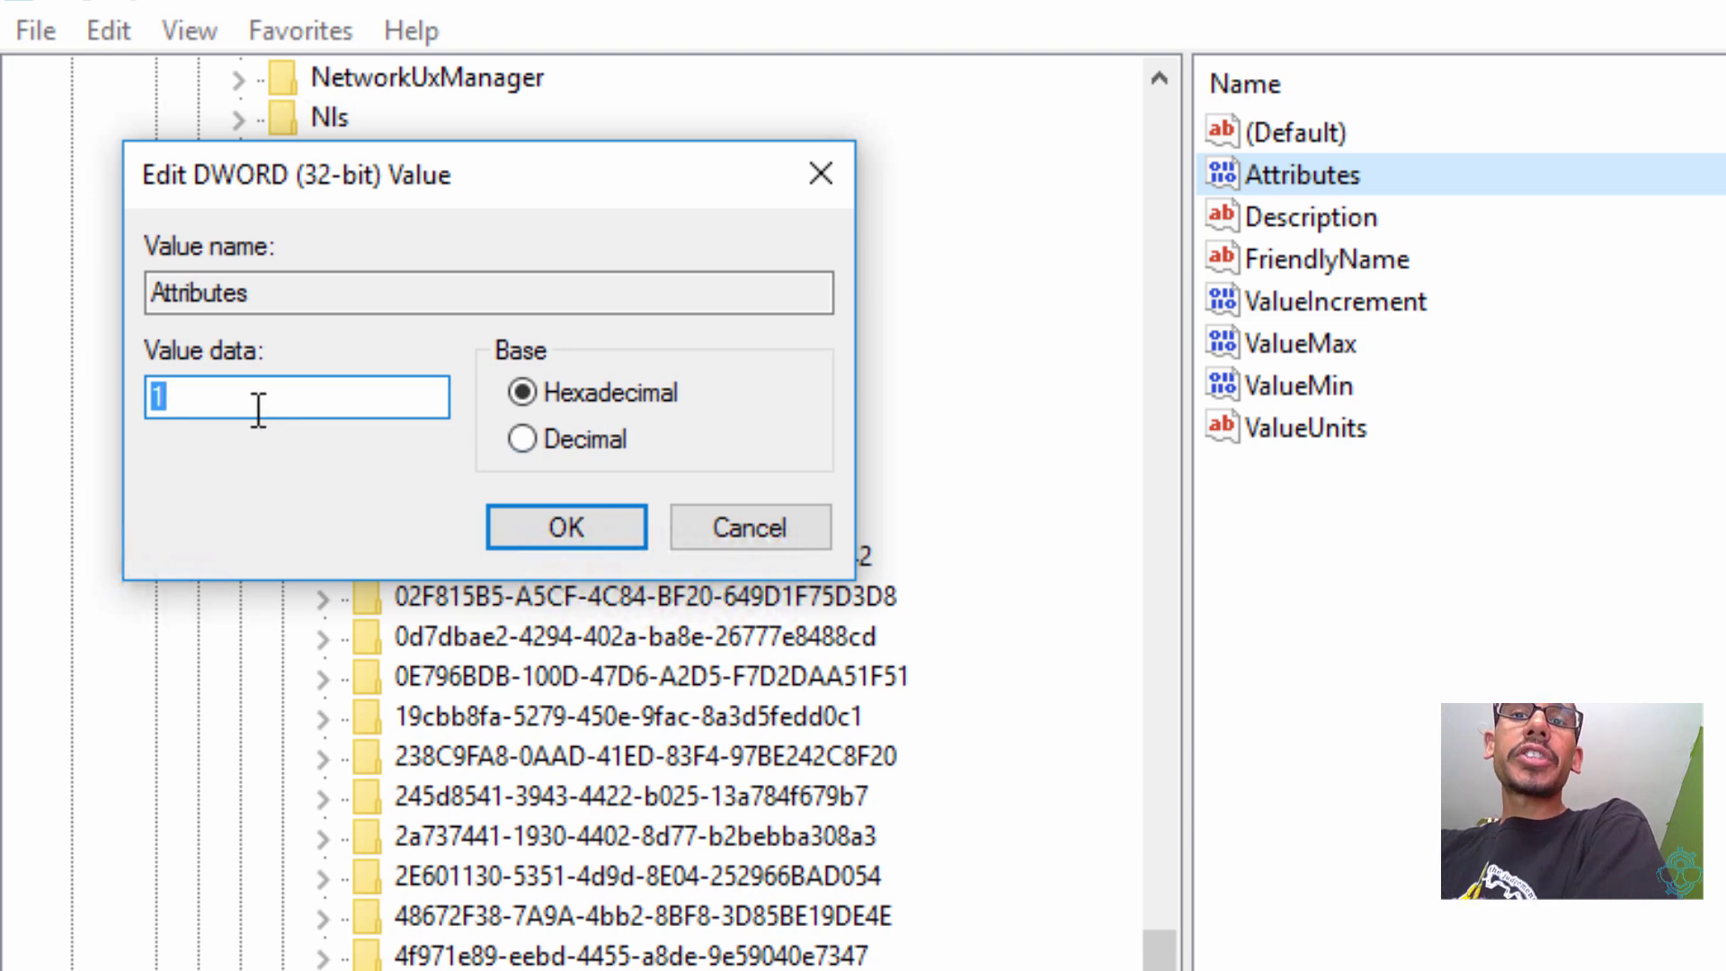
type("2")
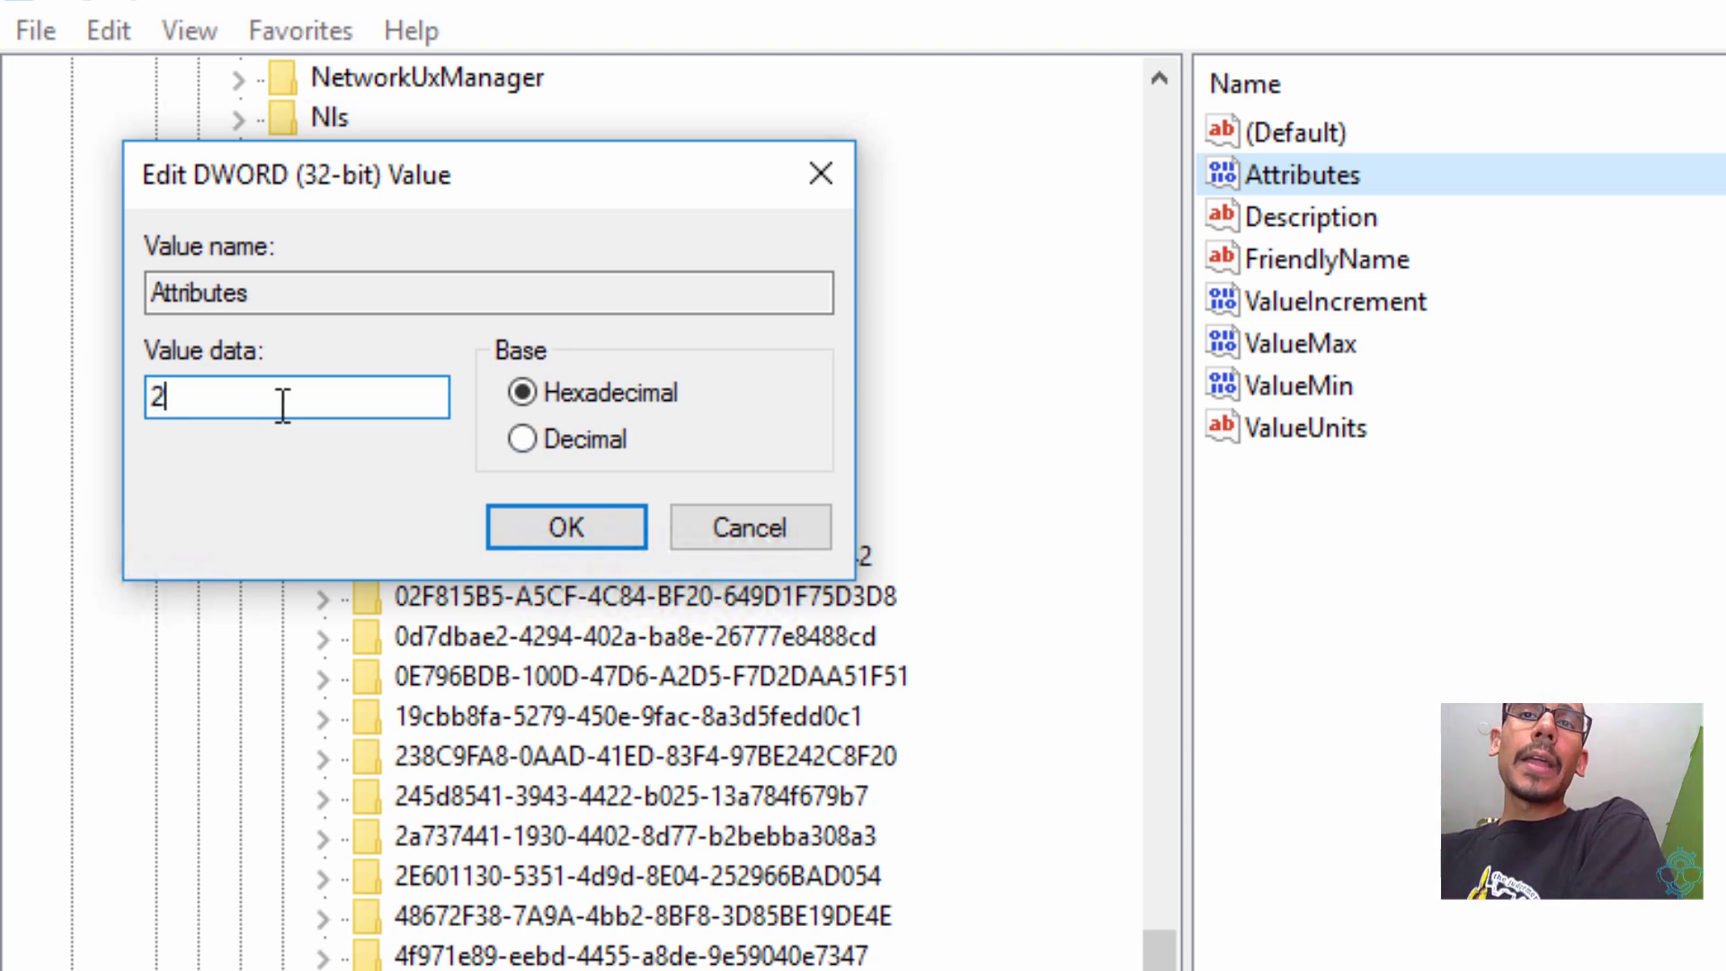
left_click(554, 521)
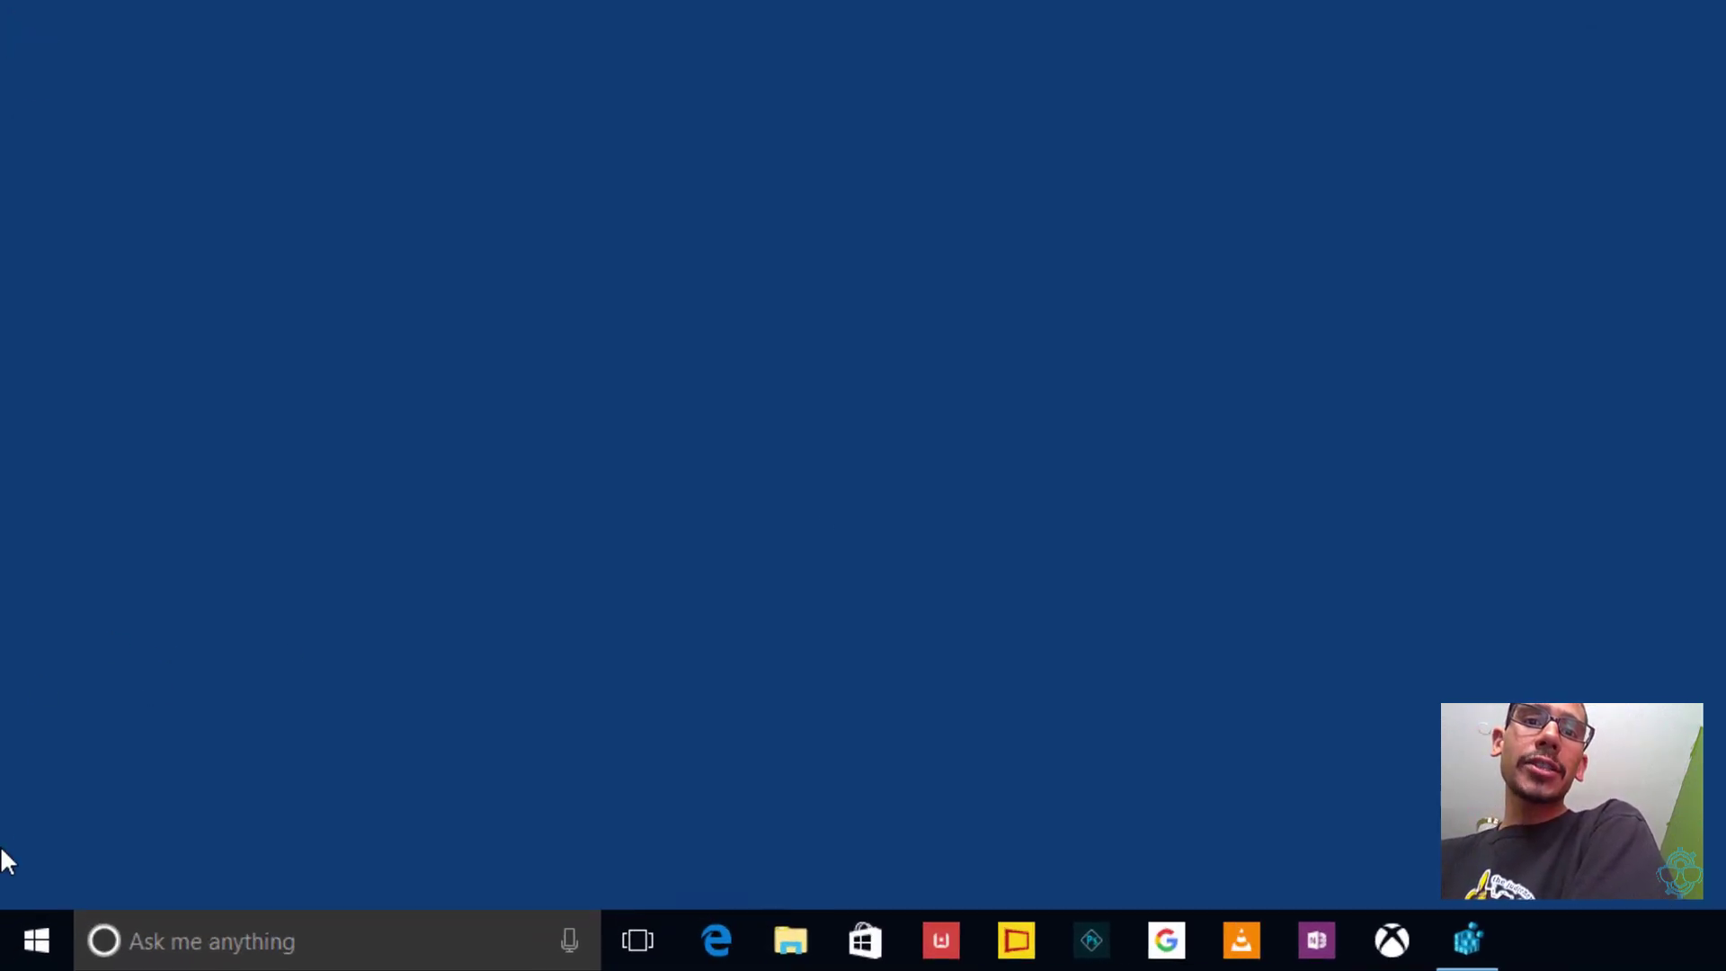
Search Start for 'power options' and open the Power Options control panel.
left_click(20, 960)
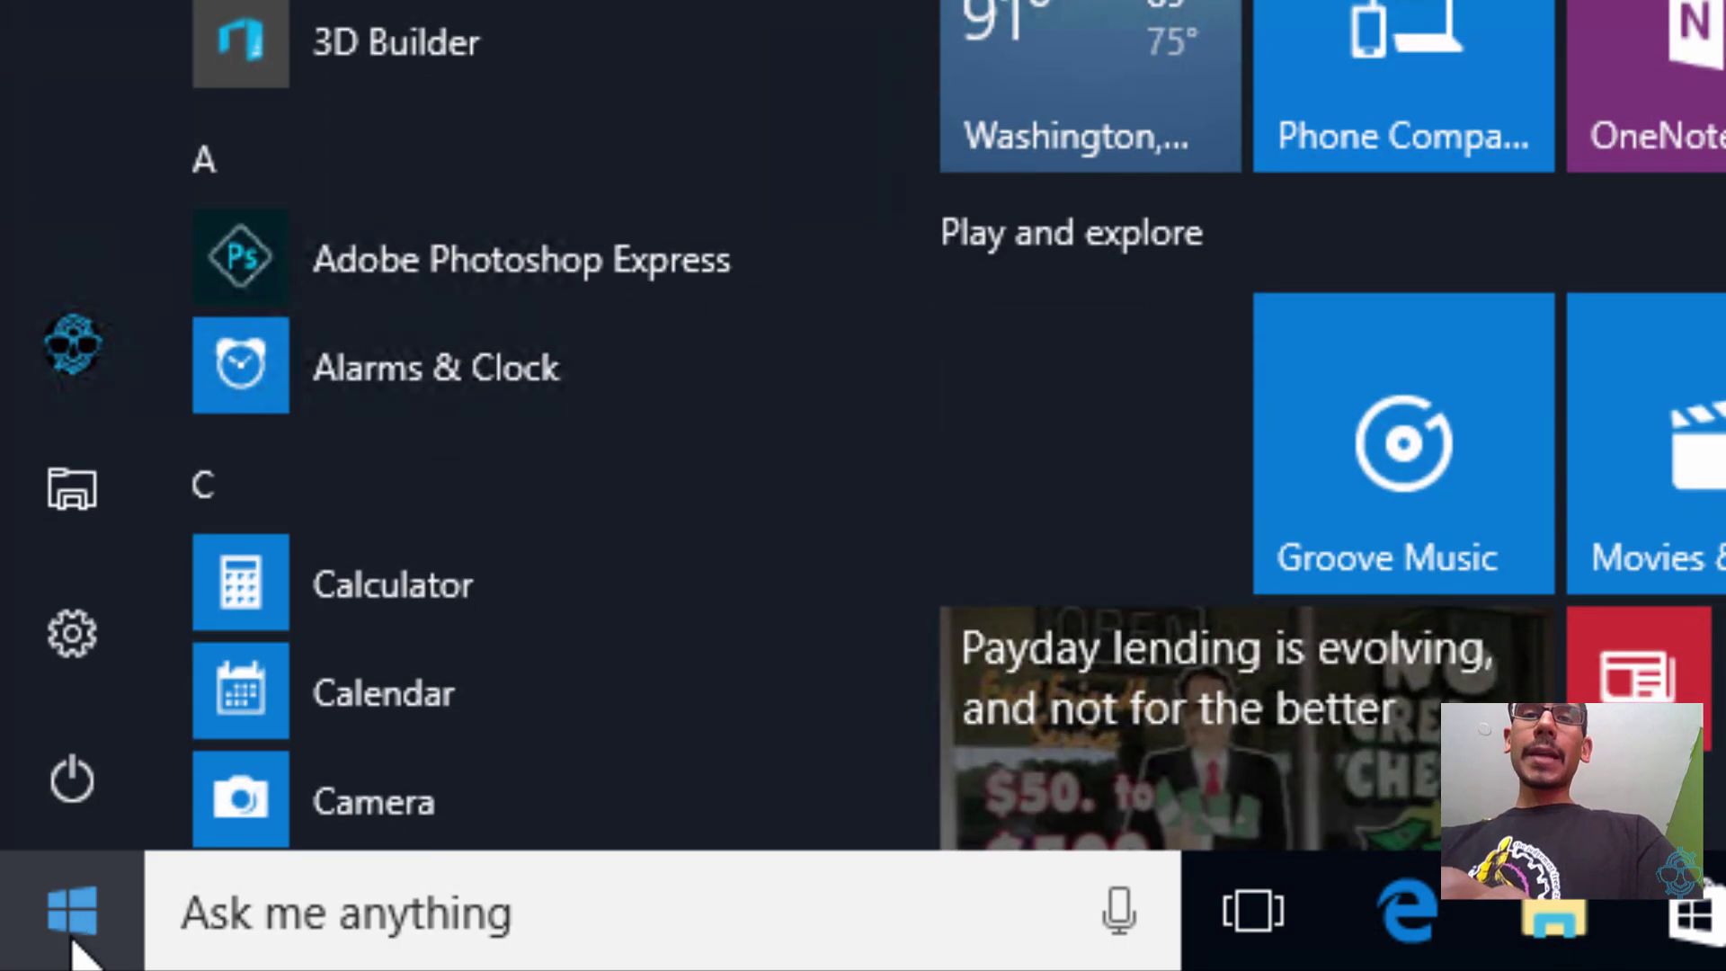
type("power oo")
key("BackSpace")
type("ptions")
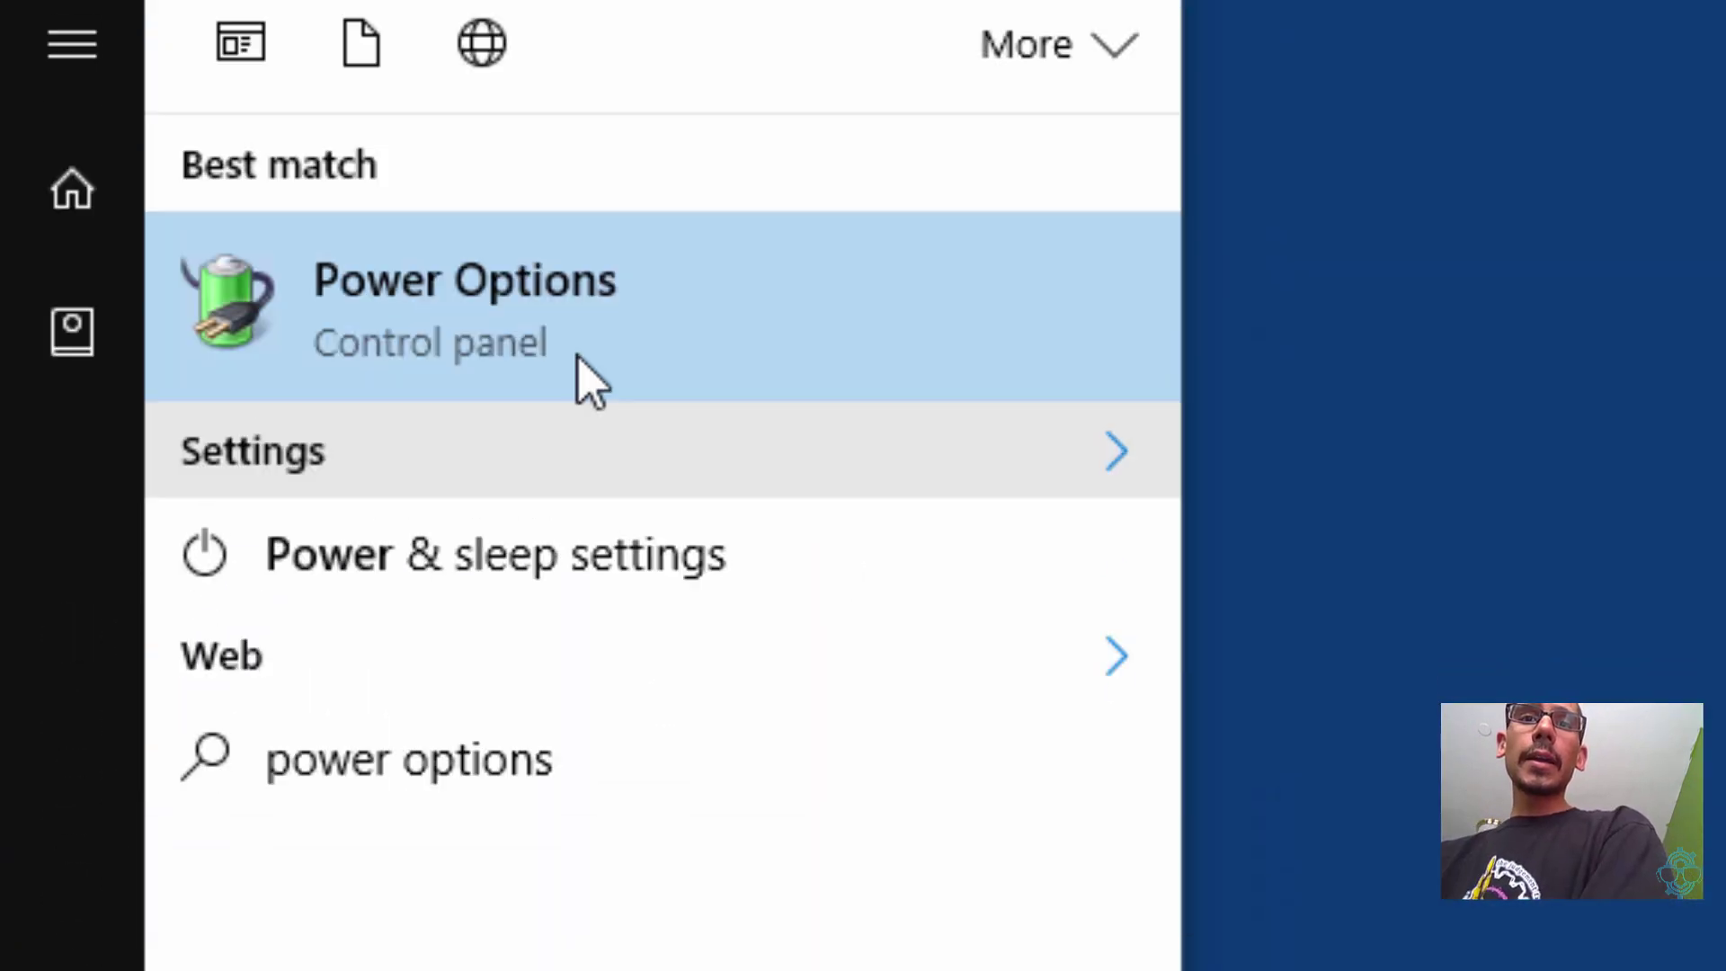
left_click(578, 455)
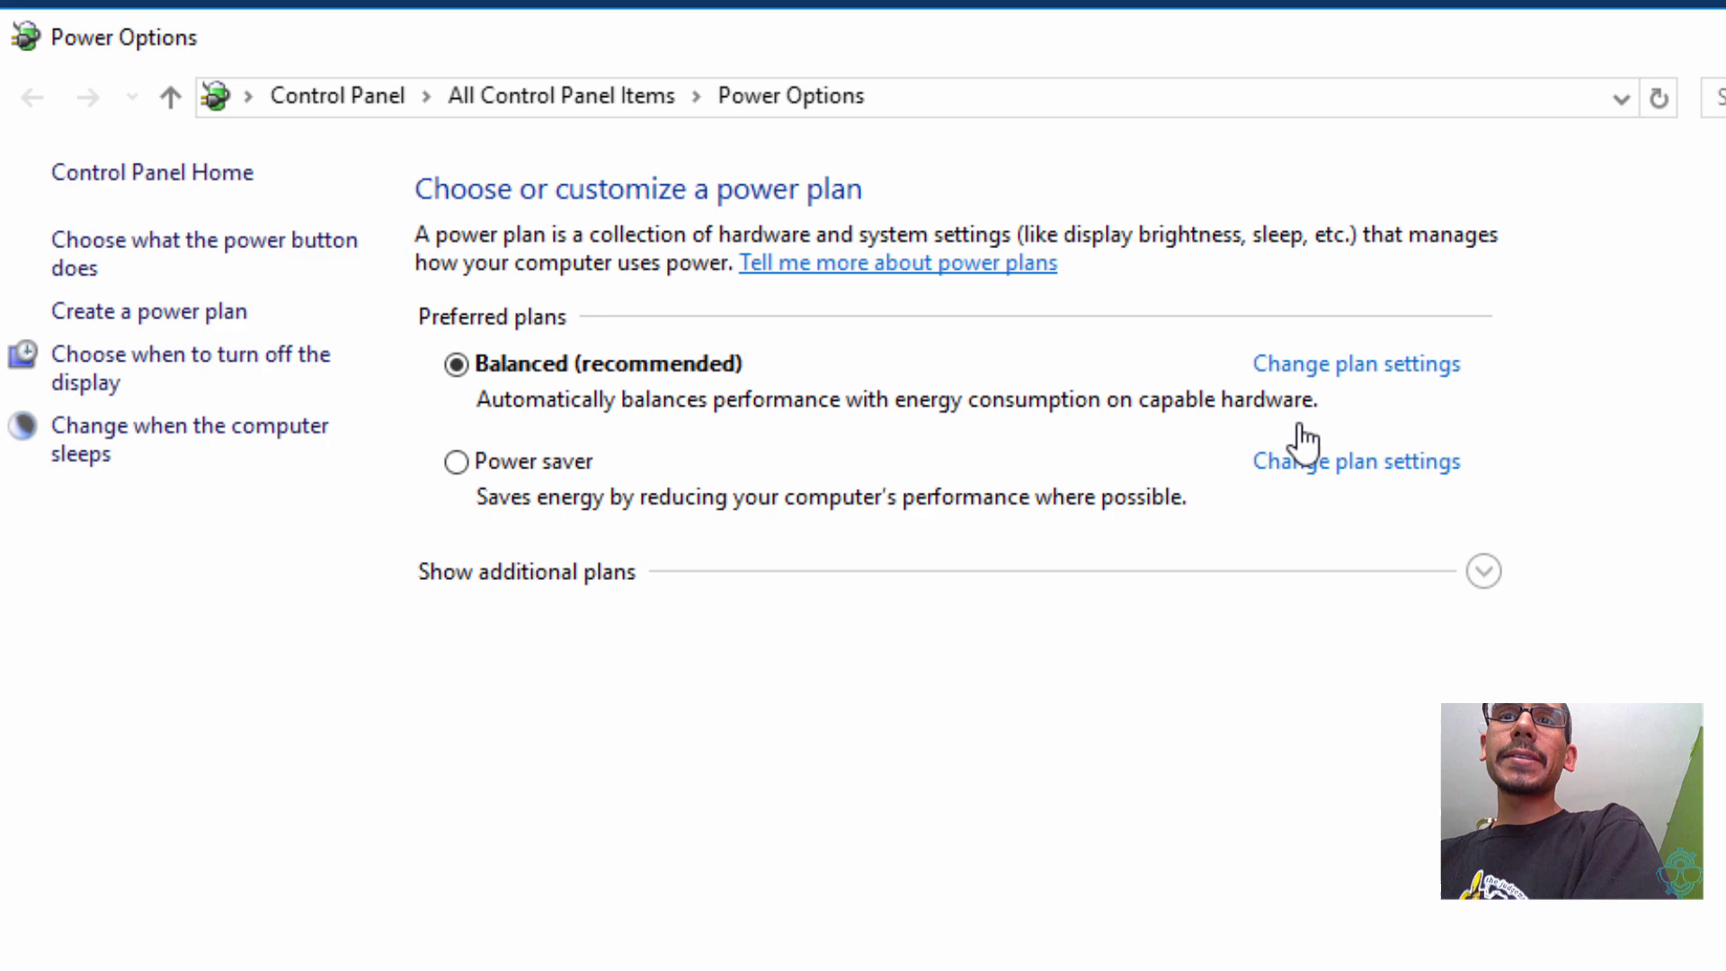
Expand Display in the Balanced plan's advanced power settings.
left_click(1348, 364)
left_click(770, 536)
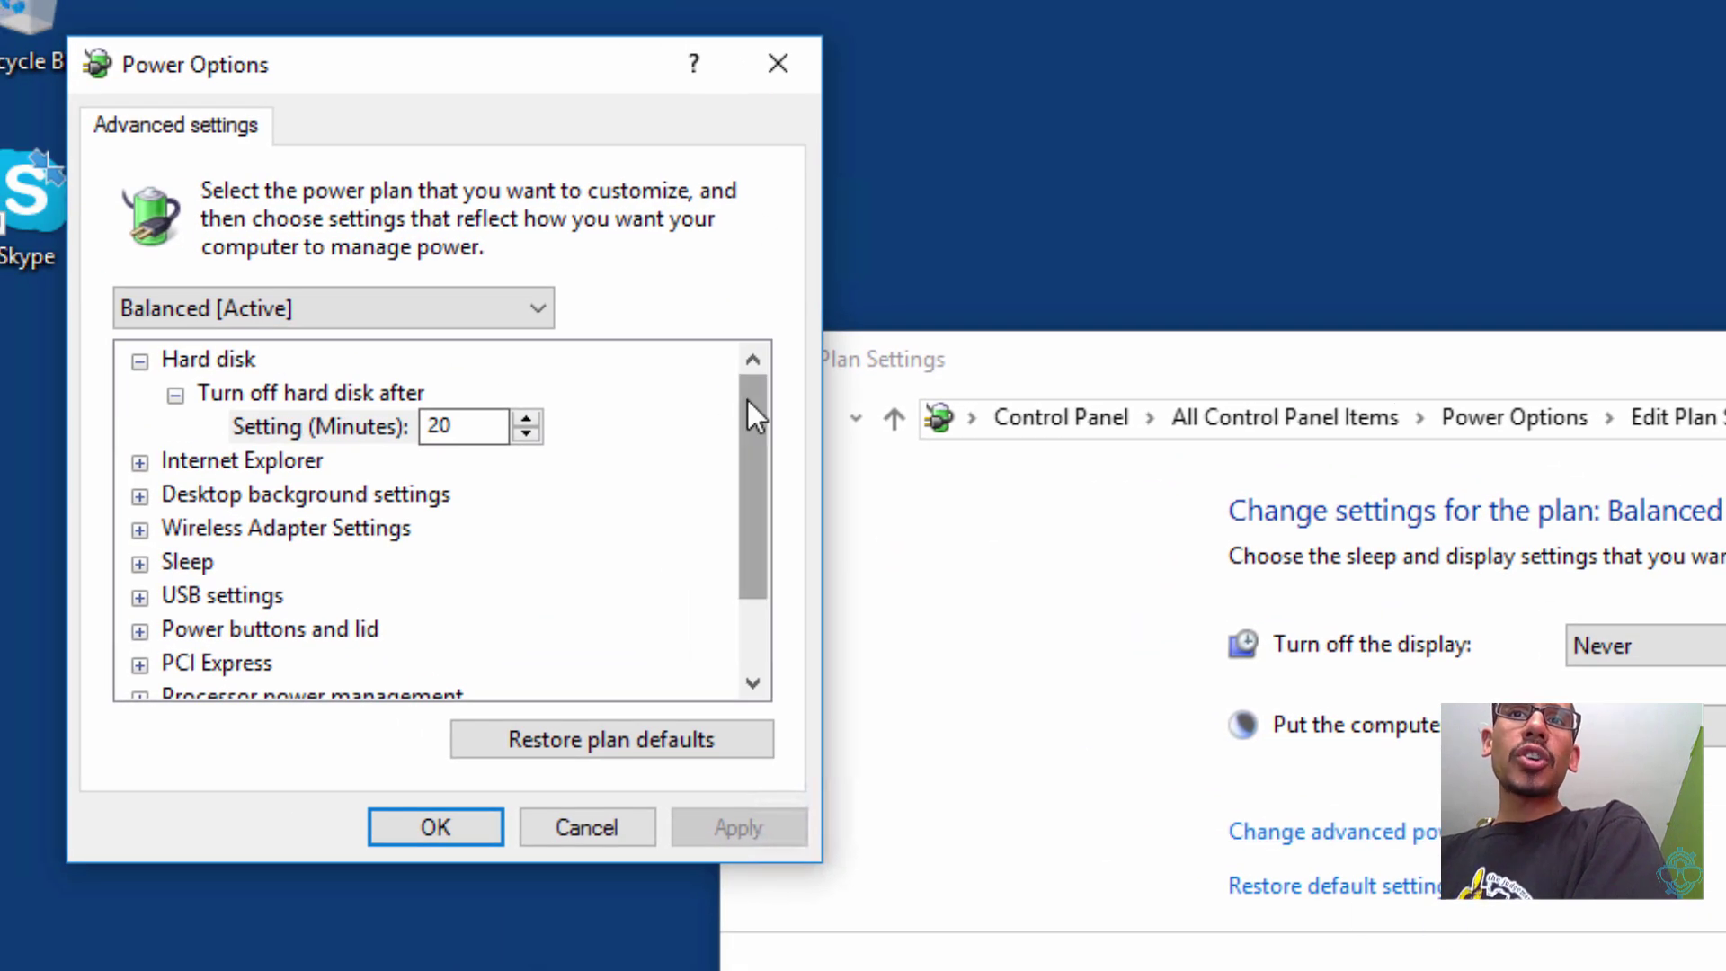
scroll(747, 405, "down", 1)
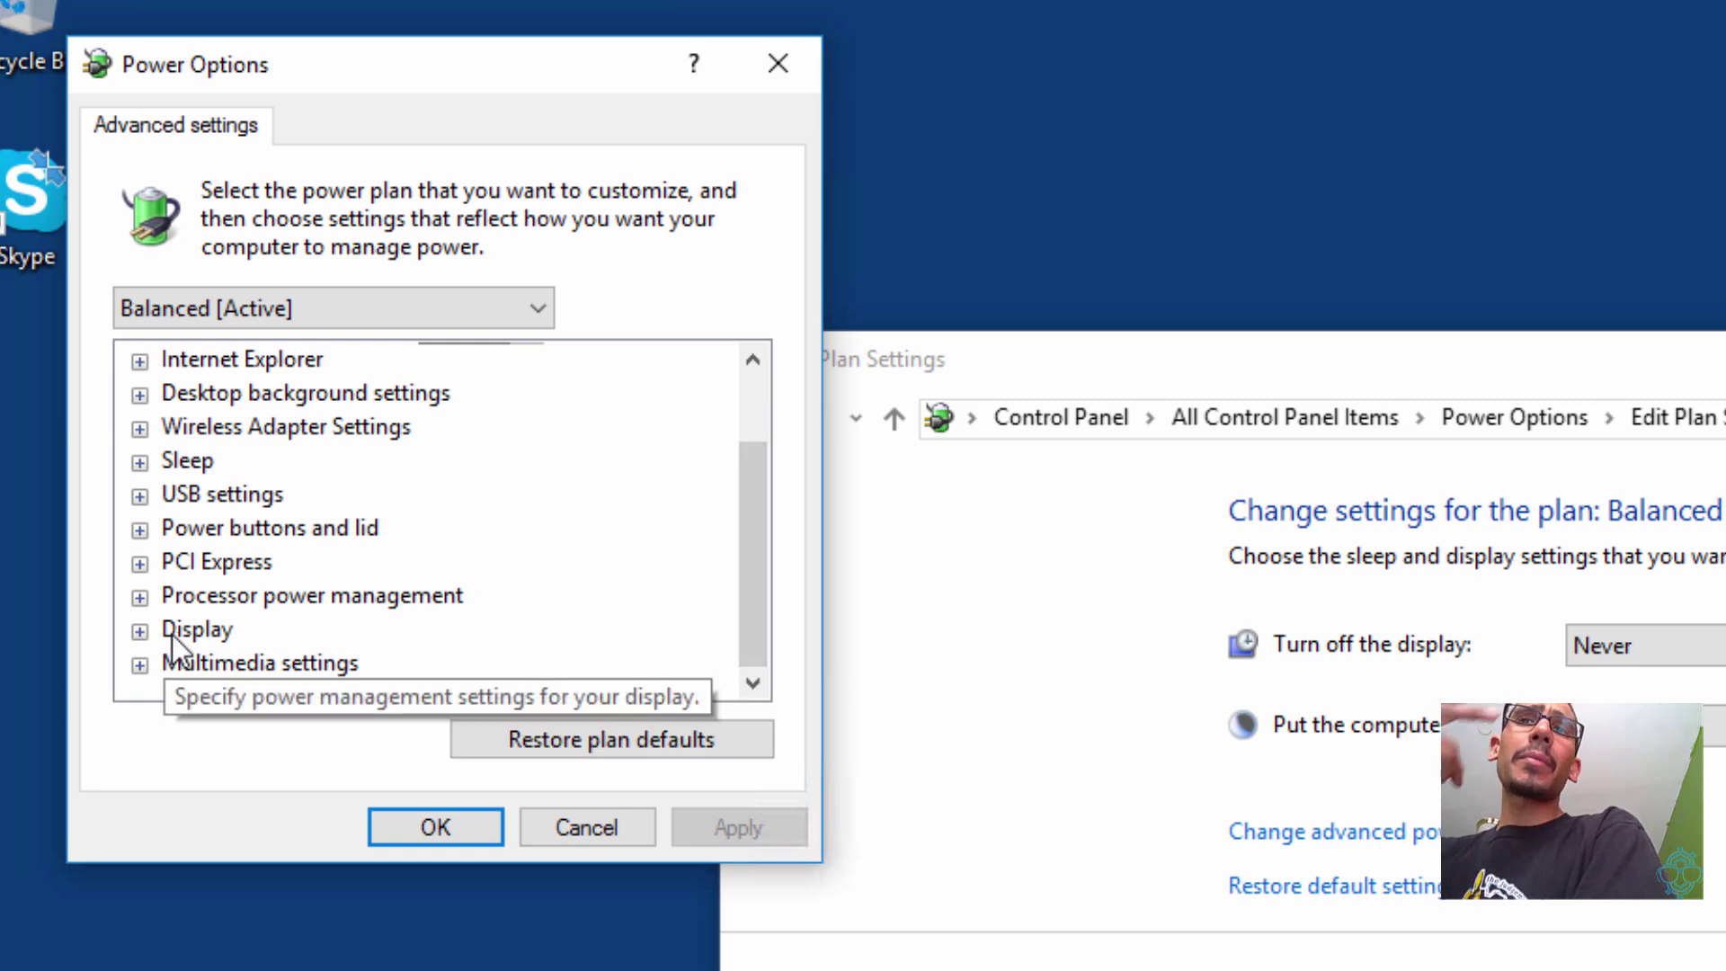
double_click(171, 635)
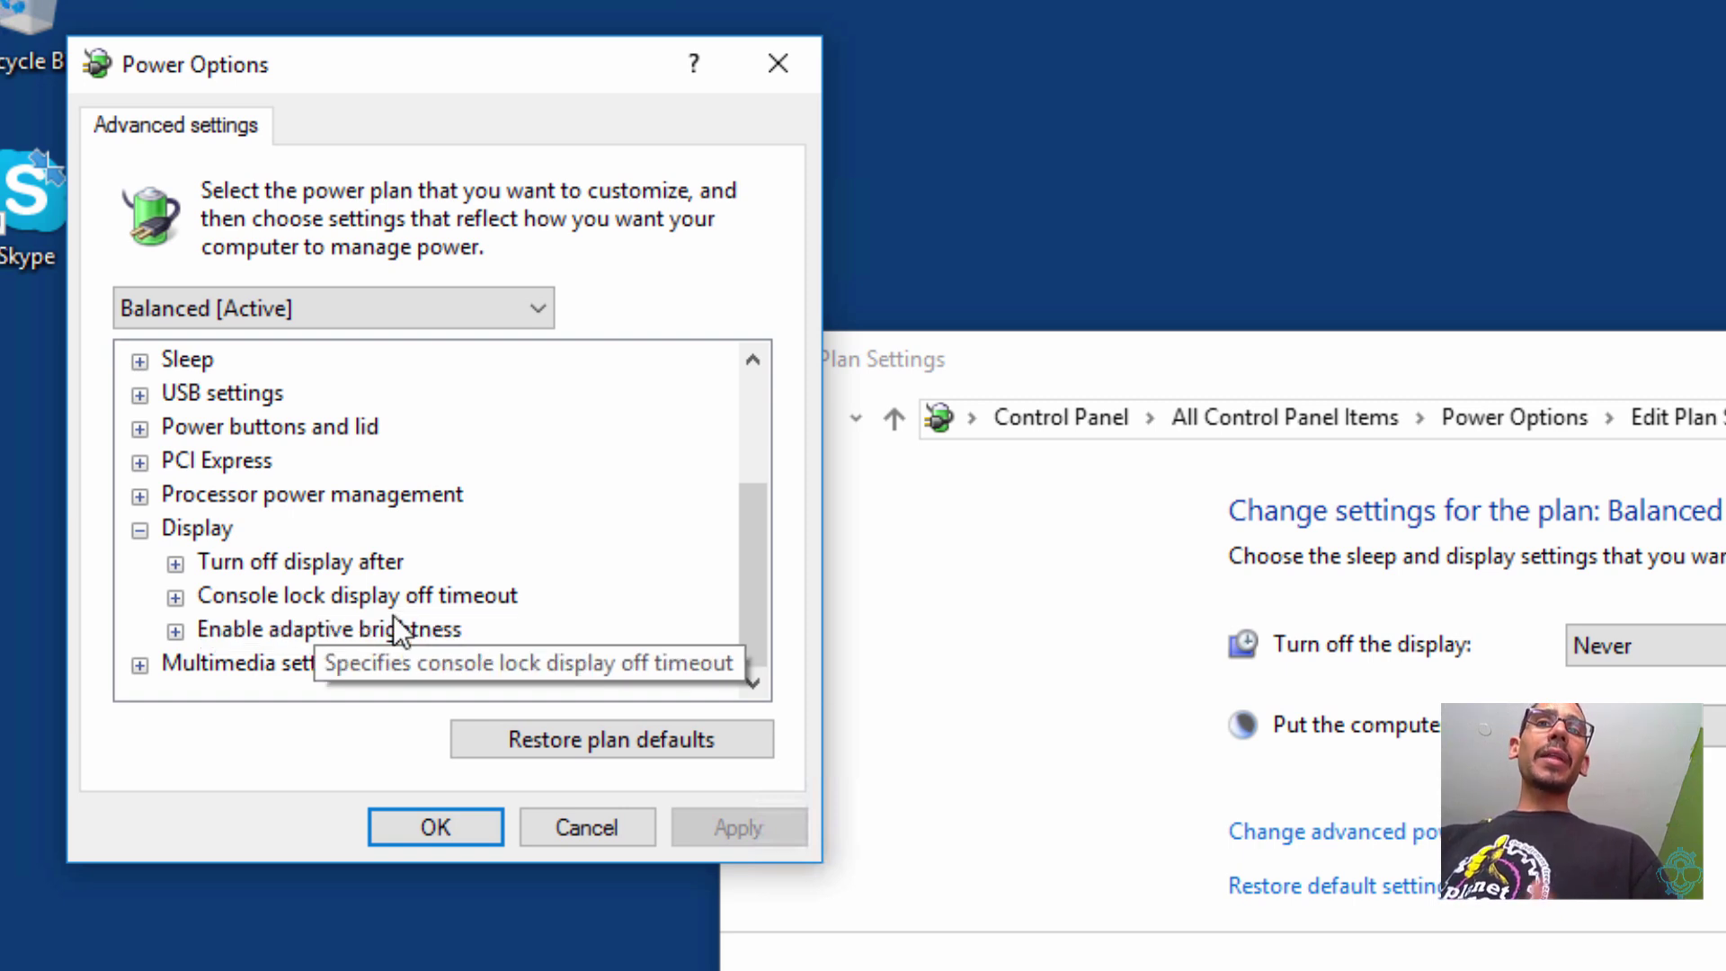
Expand Console lock display off timeout and make its 1-minute value editable.
left_click(176, 597)
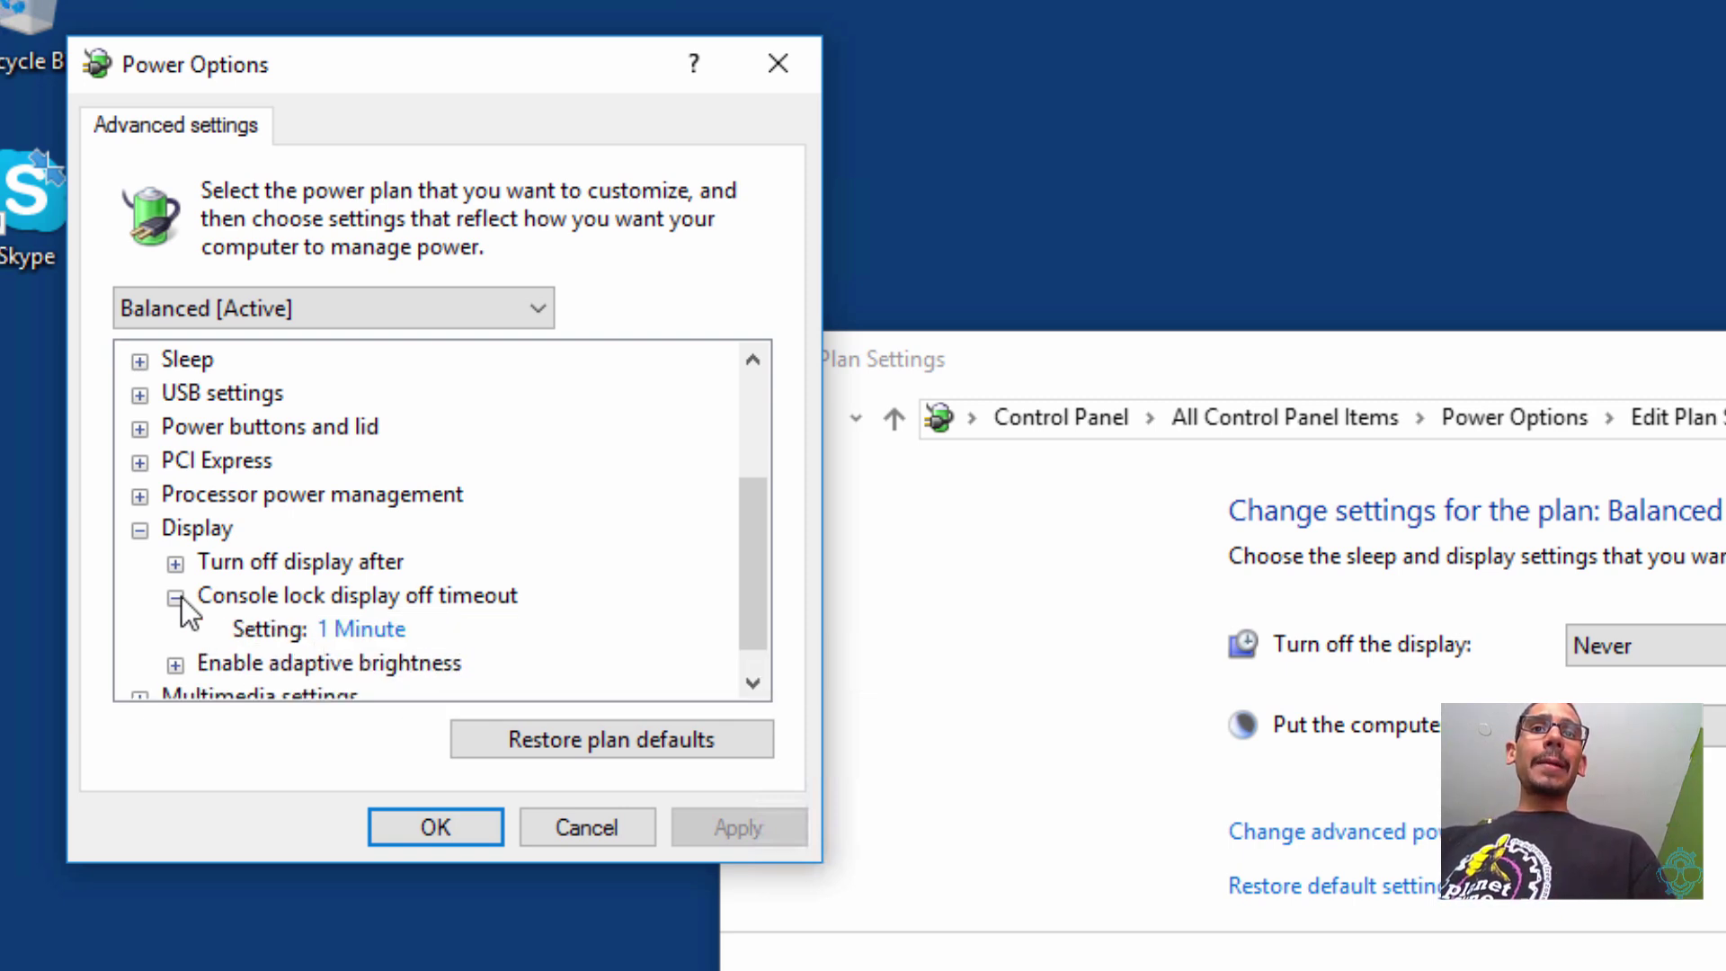
left_click(364, 629)
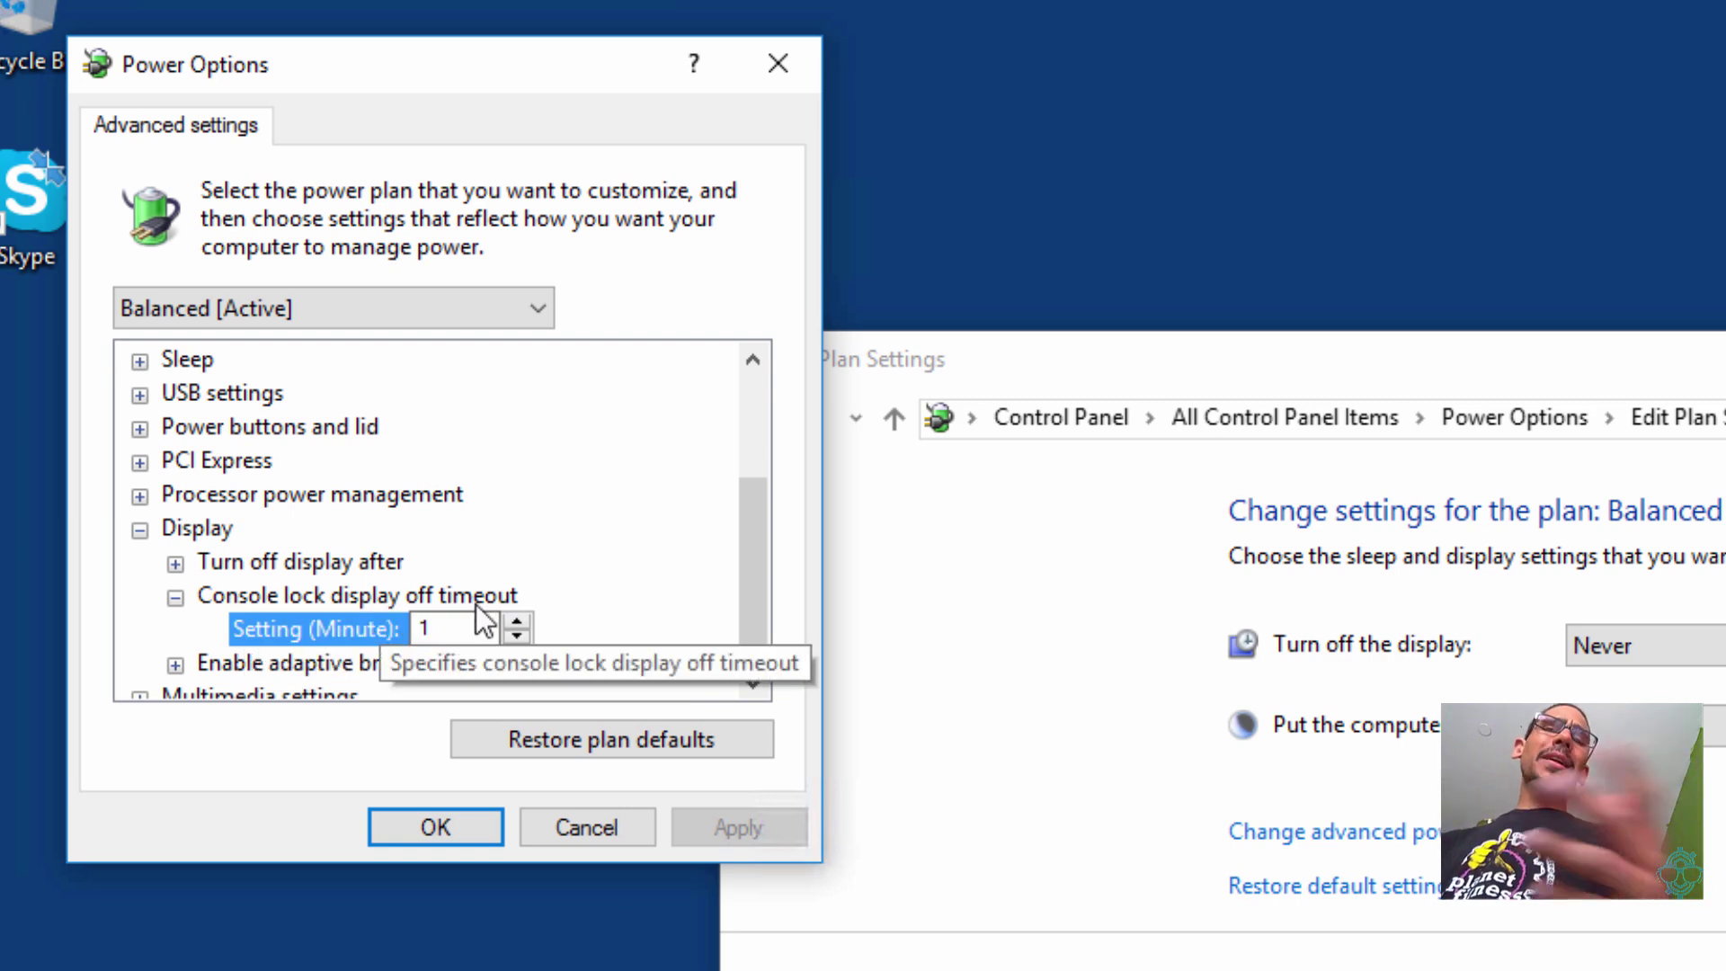